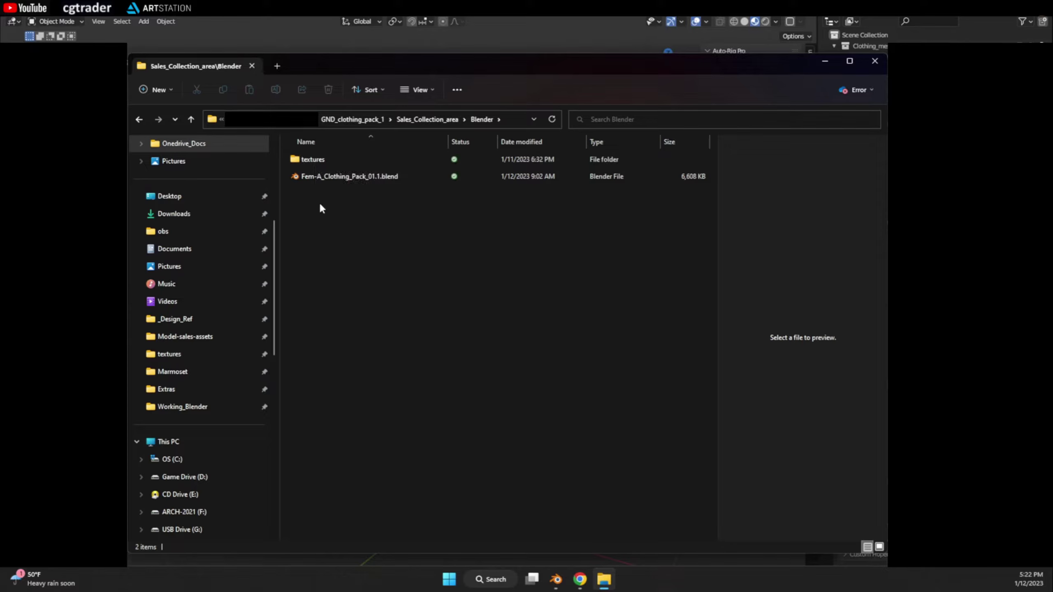
- Browse from Sales_Collection_area into the Extras folder and open its FBX subfolder
{"action": "left_click", "coordinate": [427, 119]}
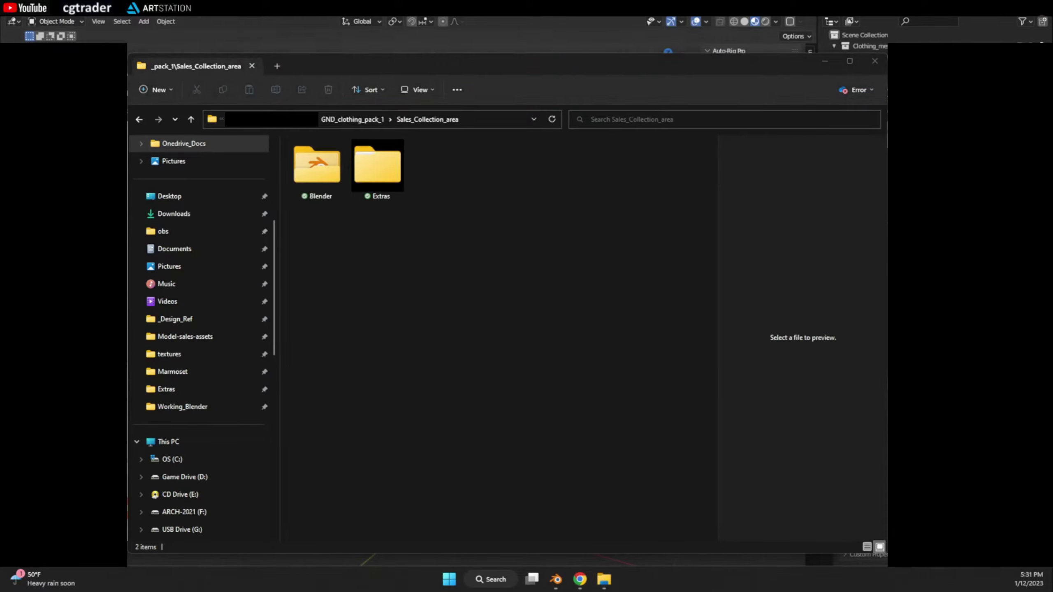
{"action": "left_click", "coordinate": [377, 166]}
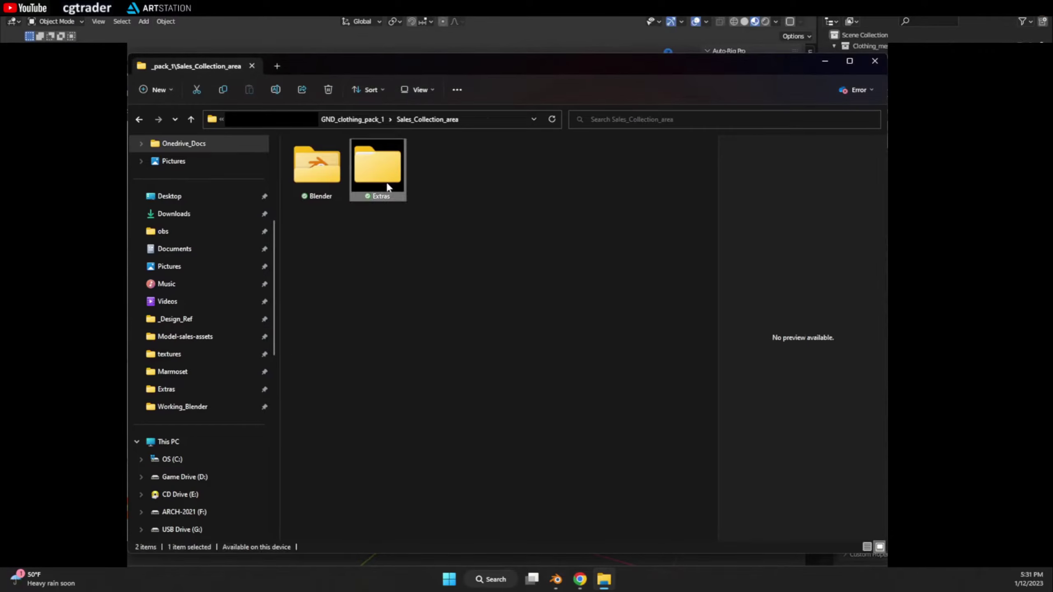
{"action": "double_click", "coordinate": [387, 182]}
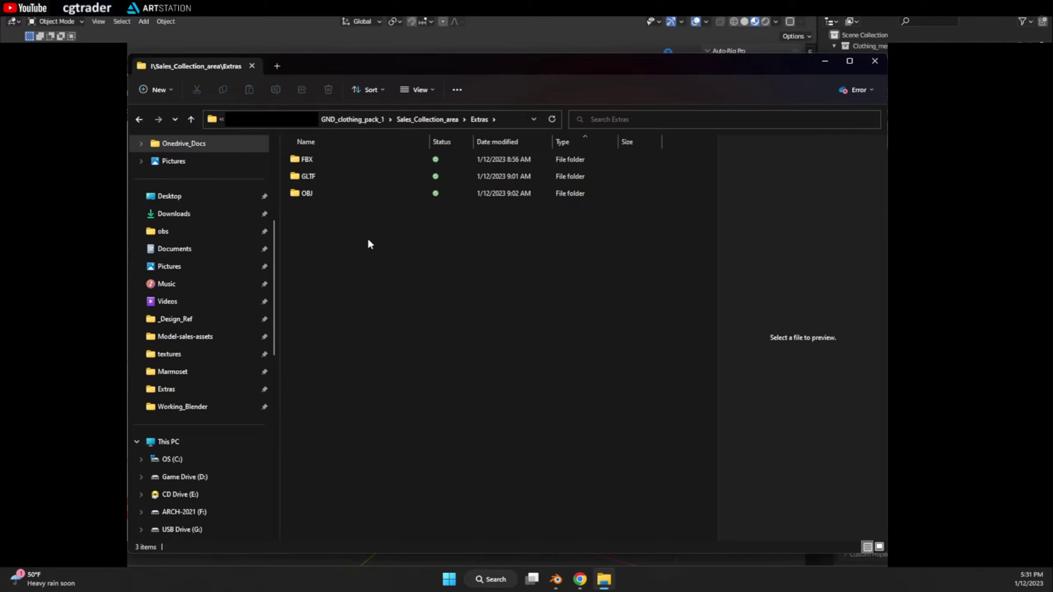
{"action": "double_click", "coordinate": [321, 161]}
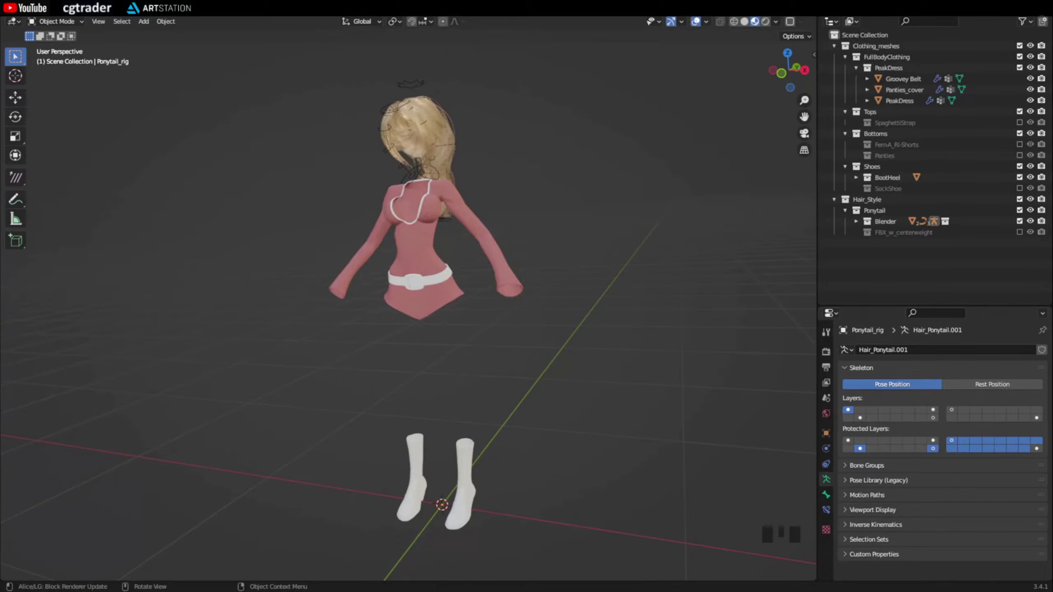
- Switch to Blender and relink the scene's missing files using the clothing pack's textures folder
{"action": "middle_click_drag", "start_coordinate": [268, 193], "coordinate": [341, 235]}
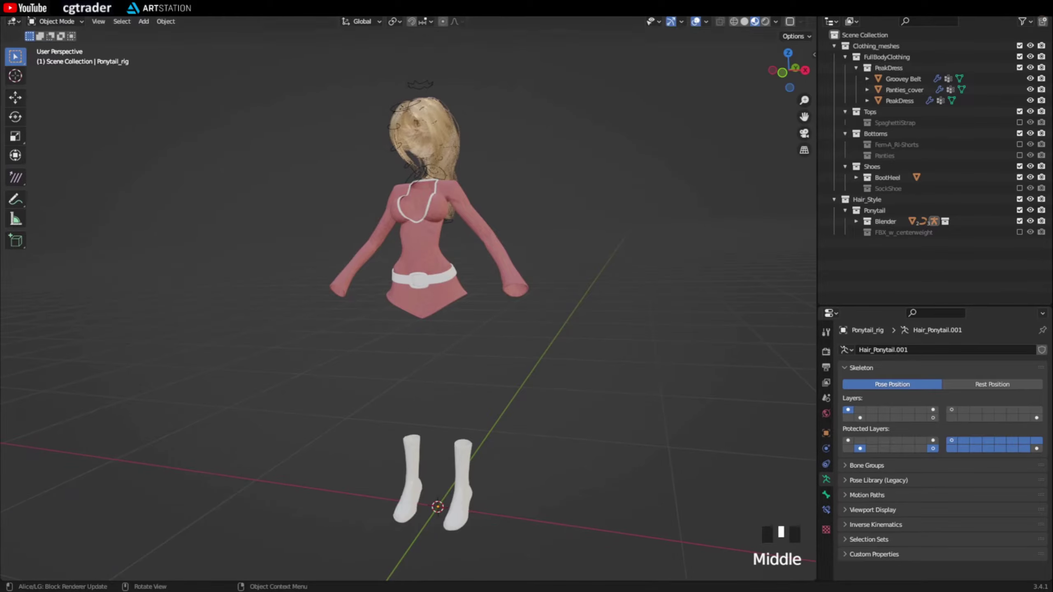
{"action": "left_click", "coordinate": [26, 10]}
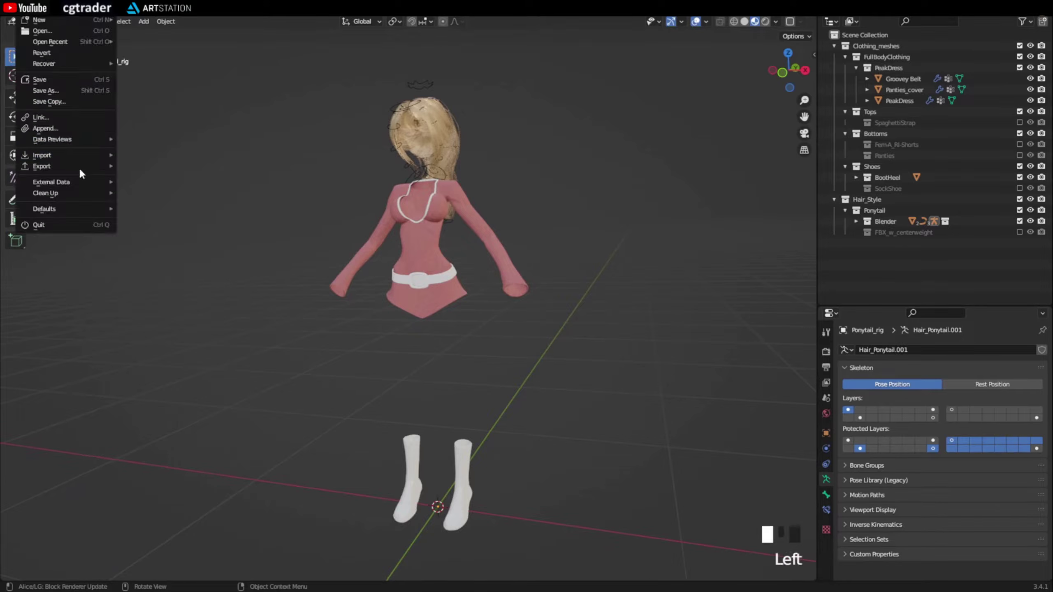
{"action": "mouse_move", "coordinate": [77, 182]}
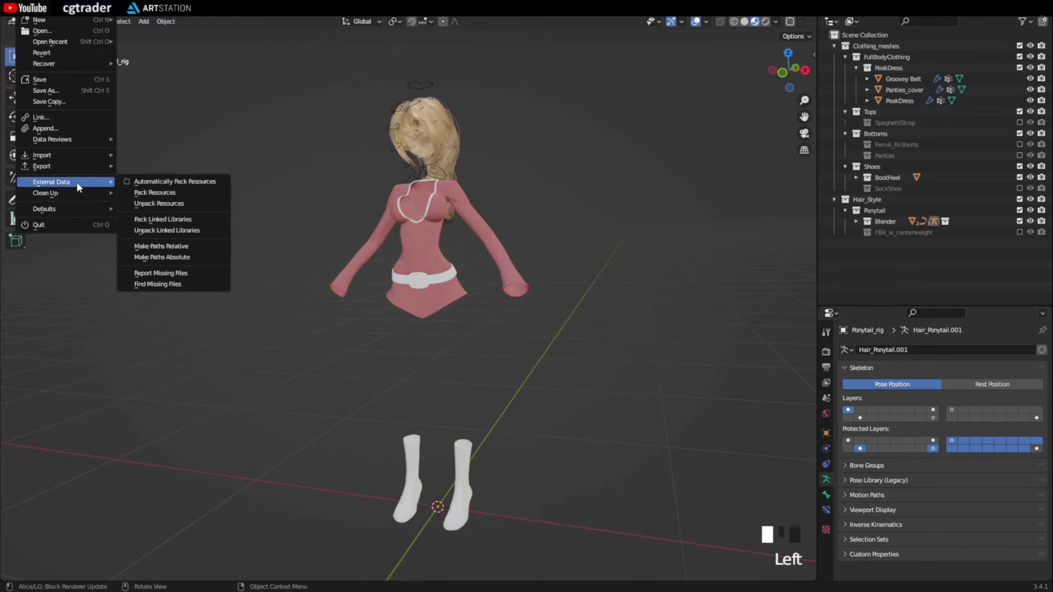
{"action": "left_click", "coordinate": [168, 285]}
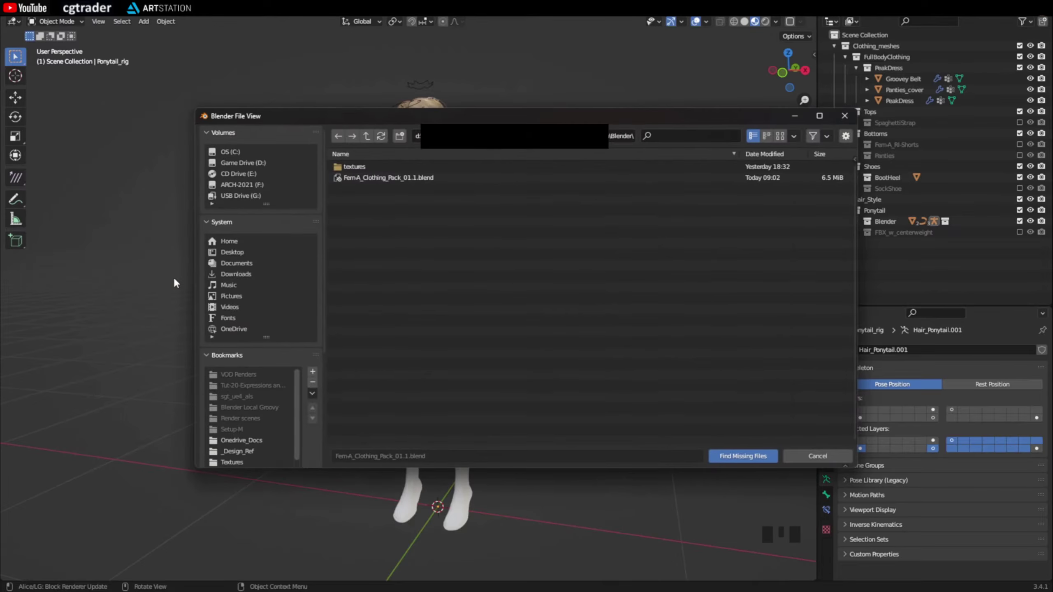
{"action": "double_click", "coordinate": [346, 167]}
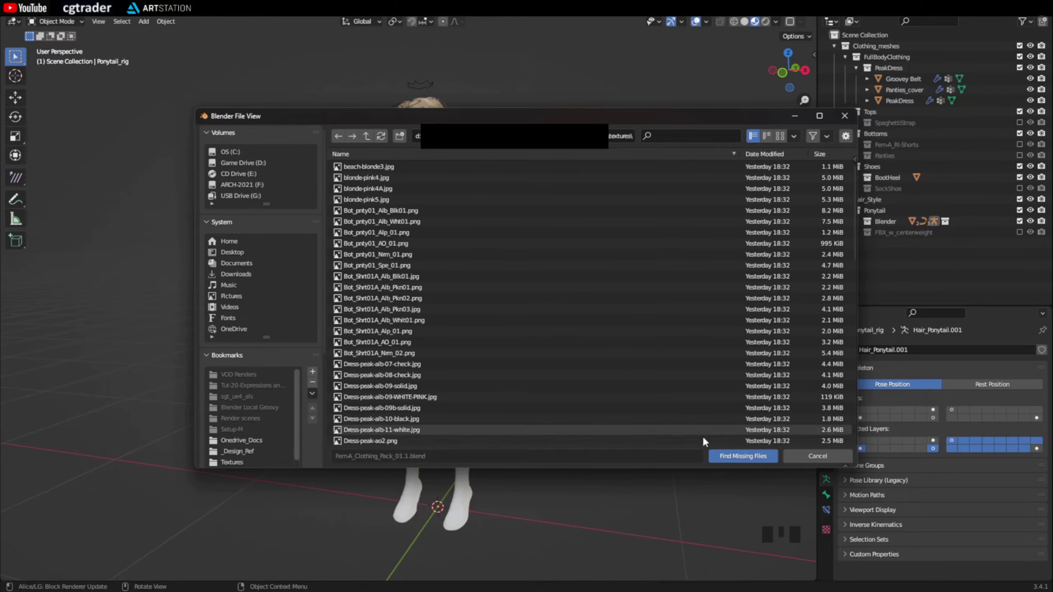
{"action": "left_click", "coordinate": [732, 455]}
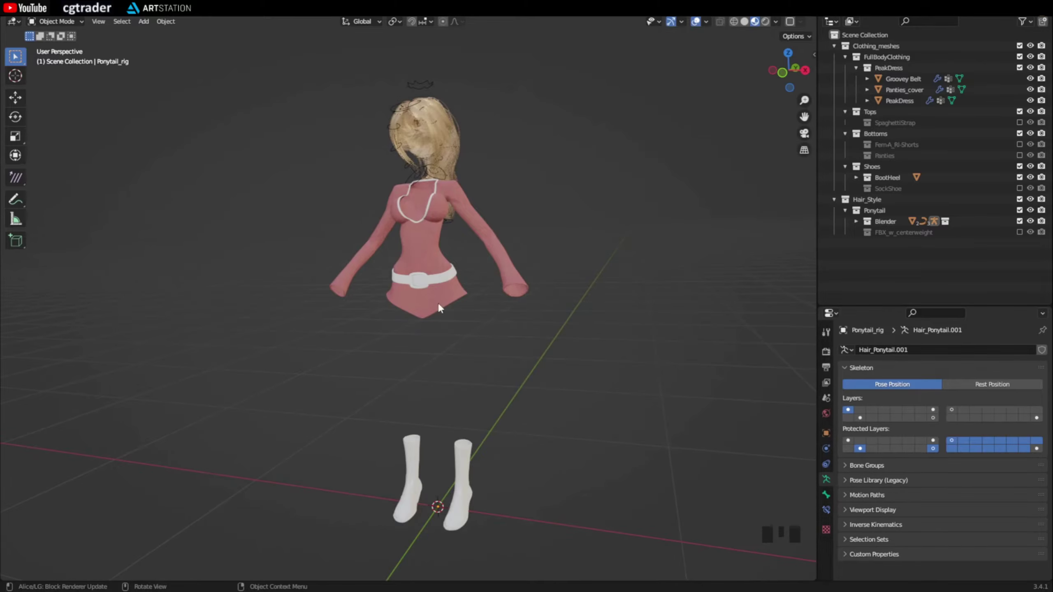
- Leave local view and select the PeakDress mesh for a close-up of the dress
{"action": "middle_click_drag", "start_coordinate": [388, 177], "coordinate": [423, 274]}
{"action": "left_click", "coordinate": [415, 268]}
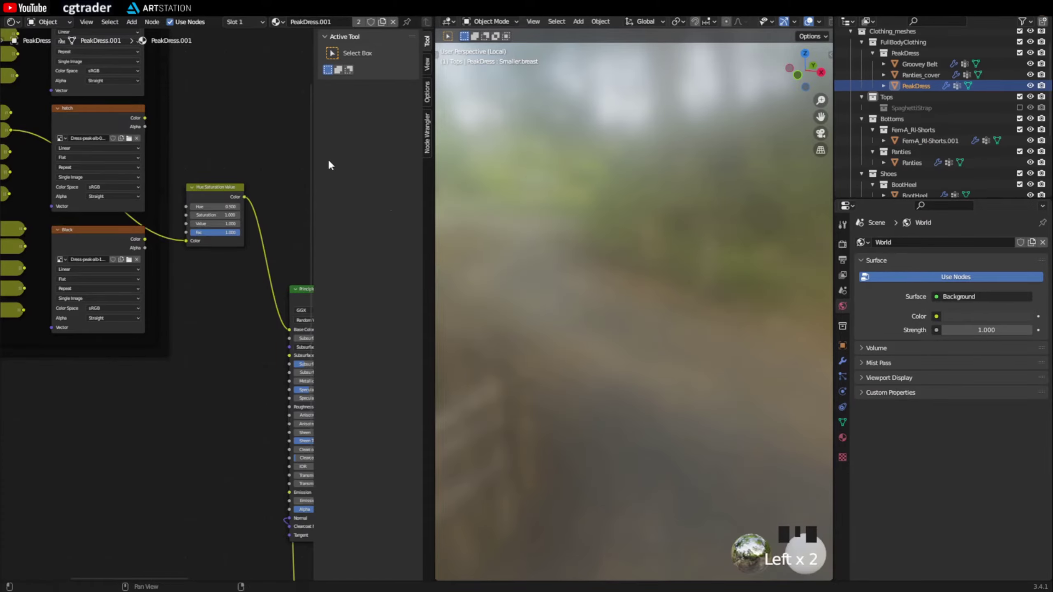
{"action": "scroll", "coordinate": [525, 170], "scroll_direction": "down", "scroll_amount": 8}
{"action": "left_click", "coordinate": [919, 63]}
{"action": "key", "text": "Tab"}
{"action": "key", "text": "Tab"}
{"action": "key", "text": "KP_Divide"}
{"action": "scroll", "coordinate": [675, 282], "scroll_direction": "up", "scroll_amount": 3}
{"action": "left_click", "coordinate": [674, 282]}
{"action": "scroll", "coordinate": [675, 282], "scroll_direction": "up", "scroll_amount": 1}
{"action": "middle_click_drag", "start_coordinate": [671, 281], "coordinate": [608, 245], "text": "shift"}
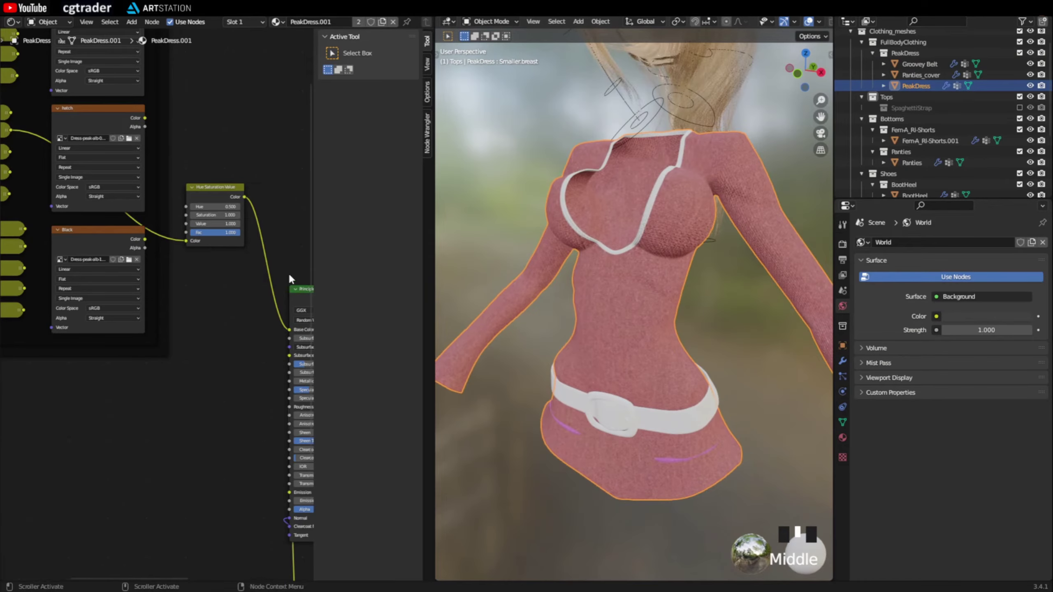
- Hide the node editor's sidebar and connect the hatch texture's color to the dress material's Hue Saturation Value node
{"action": "scroll", "coordinate": [289, 276], "scroll_direction": "down", "scroll_amount": 4}
{"action": "scroll", "coordinate": [134, 235], "scroll_direction": "up", "scroll_amount": 1}
{"action": "scroll", "coordinate": [138, 228], "scroll_direction": "down", "scroll_amount": 1}
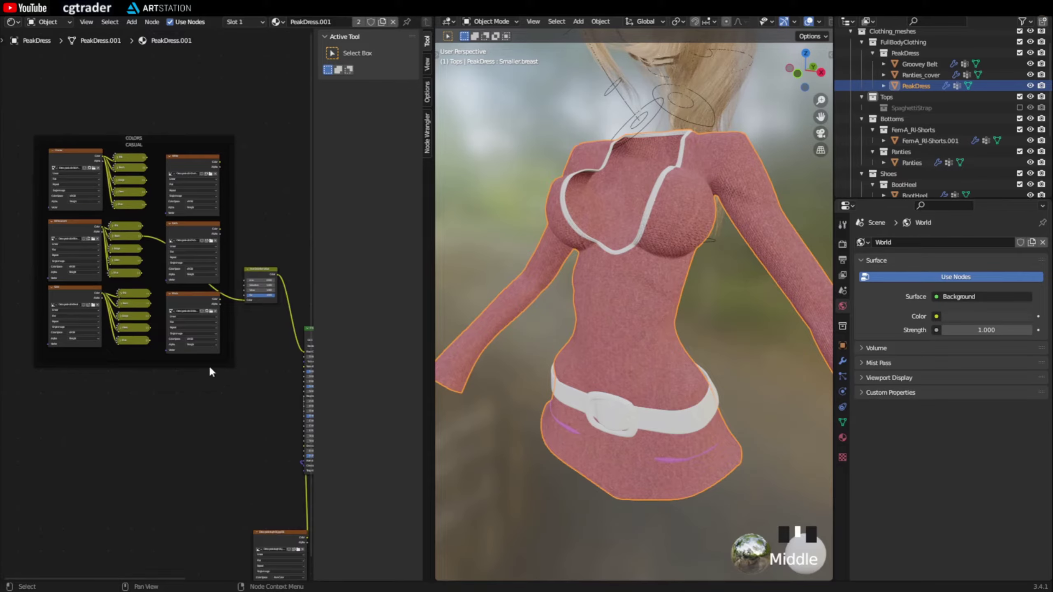
{"action": "scroll", "coordinate": [122, 155], "scroll_direction": "up", "scroll_amount": 3}
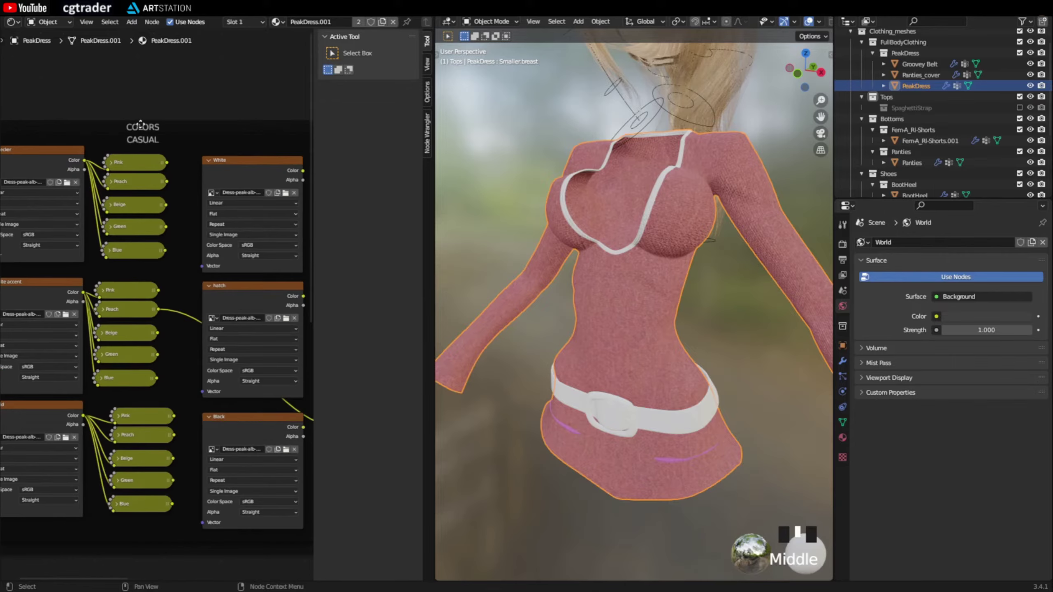
{"action": "scroll", "coordinate": [130, 165], "scroll_direction": "down", "scroll_amount": 2}
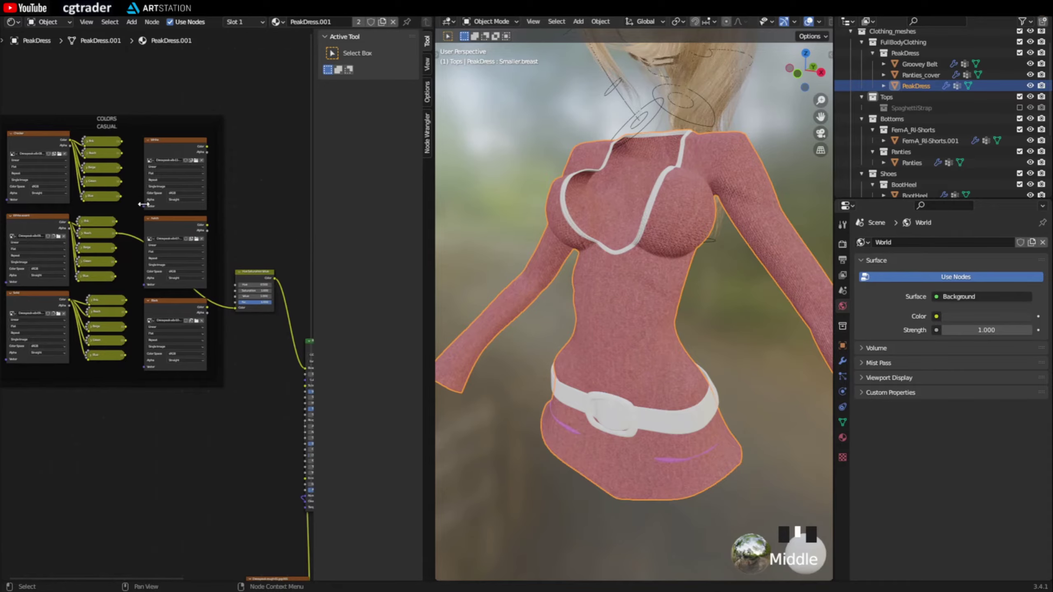
{"action": "key", "text": "n"}
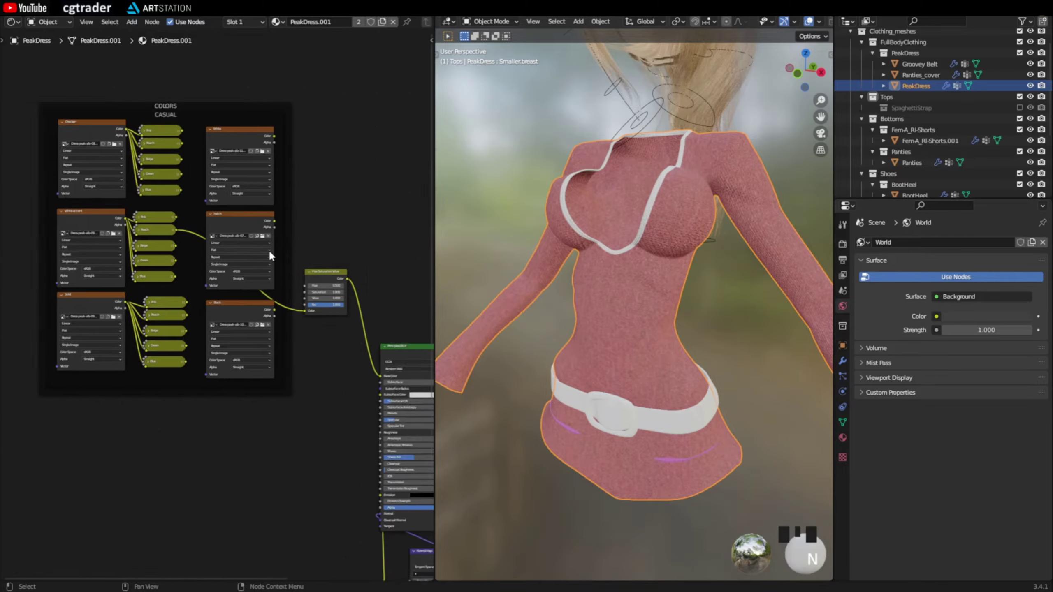
{"action": "scroll", "coordinate": [250, 265], "scroll_direction": "up", "scroll_amount": 1}
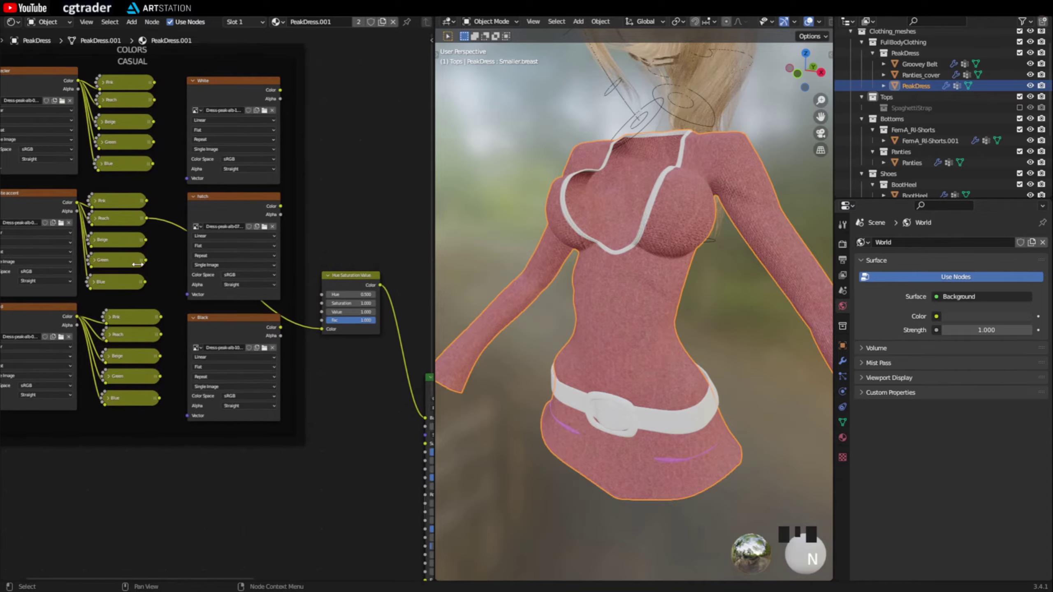
{"action": "mouse_move", "coordinate": [280, 205]}
{"action": "left_mouse_down"}
{"action": "mouse_move", "coordinate": [304, 301]}
{"action": "mouse_move", "coordinate": [318, 324]}
{"action": "mouse_move", "coordinate": [335, 328]}
{"action": "left_mouse_up"}
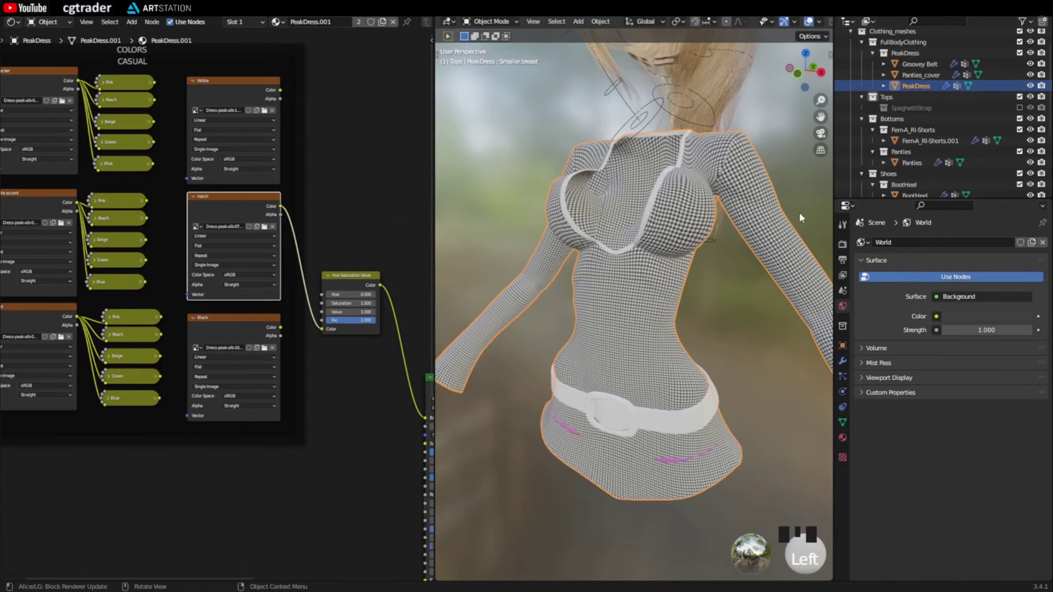
- Exclude the Bottoms collection and connect a Pink color variant to the dress material's Hue Saturation Value node
{"action": "left_click", "coordinate": [1020, 118]}
{"action": "mouse_move", "coordinate": [162, 317]}
{"action": "left_mouse_down"}
{"action": "mouse_move", "coordinate": [334, 333]}
{"action": "mouse_move", "coordinate": [323, 329]}
{"action": "left_mouse_up"}
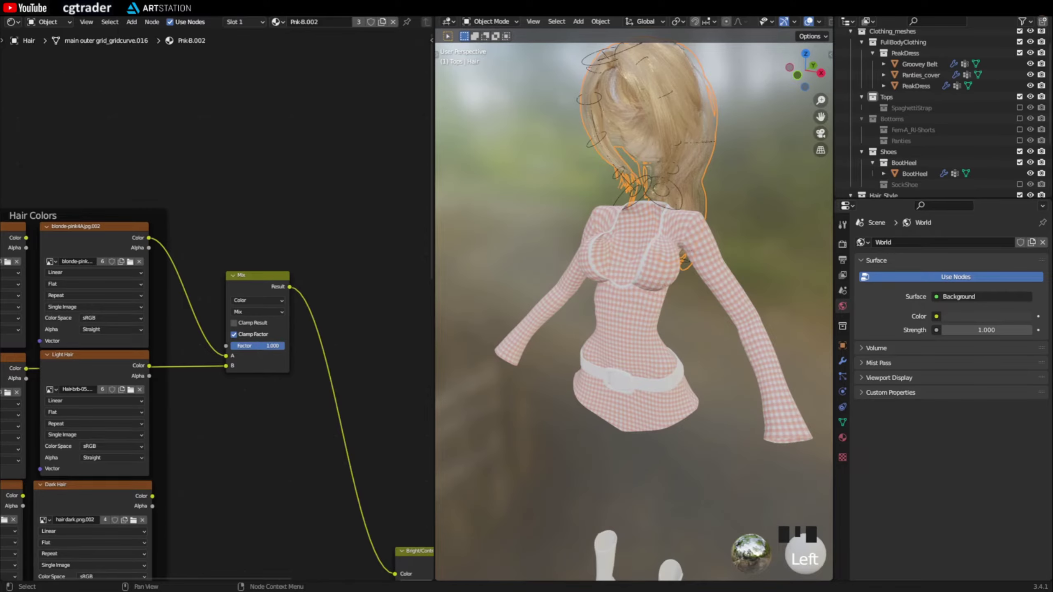
- Connect the Dark Hair texture's color to input B of the hair material's Mix node
{"action": "left_click_drag", "start_coordinate": [272, 346], "coordinate": [299, 347]}
{"action": "left_click_drag", "start_coordinate": [152, 497], "coordinate": [226, 365]}
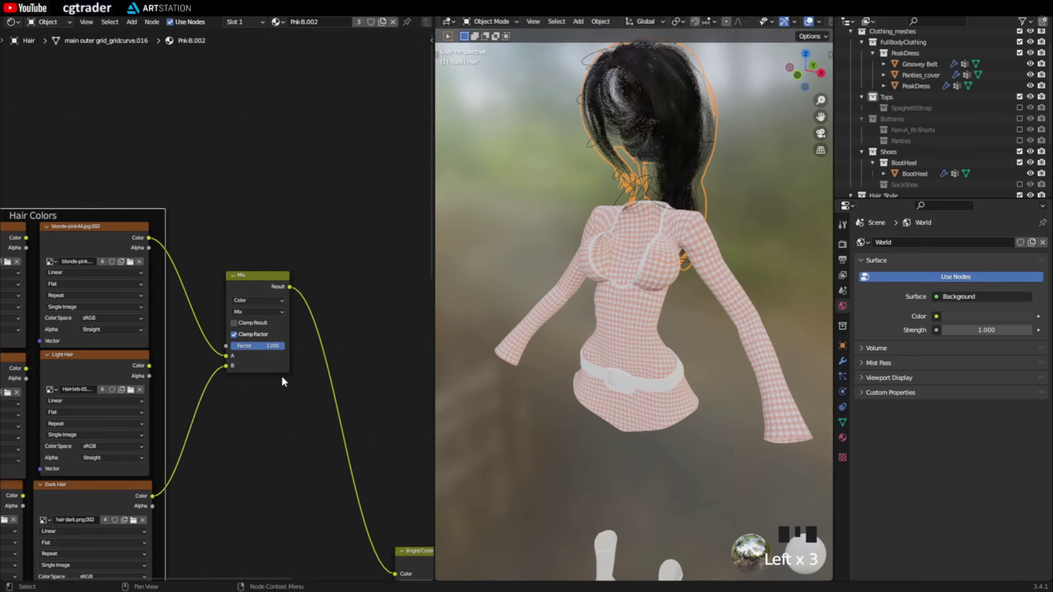
{"action": "scroll", "coordinate": [520, 262], "scroll_direction": "down", "scroll_amount": 2}
{"action": "middle_click_drag", "start_coordinate": [519, 261], "coordinate": [610, 297]}
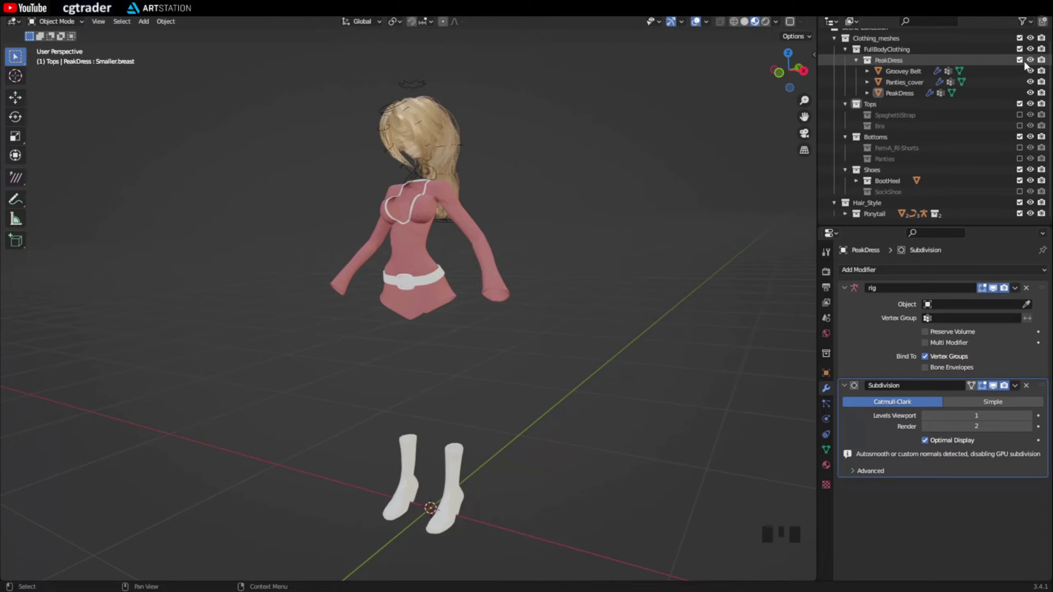
- Exclude the PeakDress collection from the view layer and briefly show the SpaghettiStrap collection
{"action": "left_click", "coordinate": [1019, 59]}
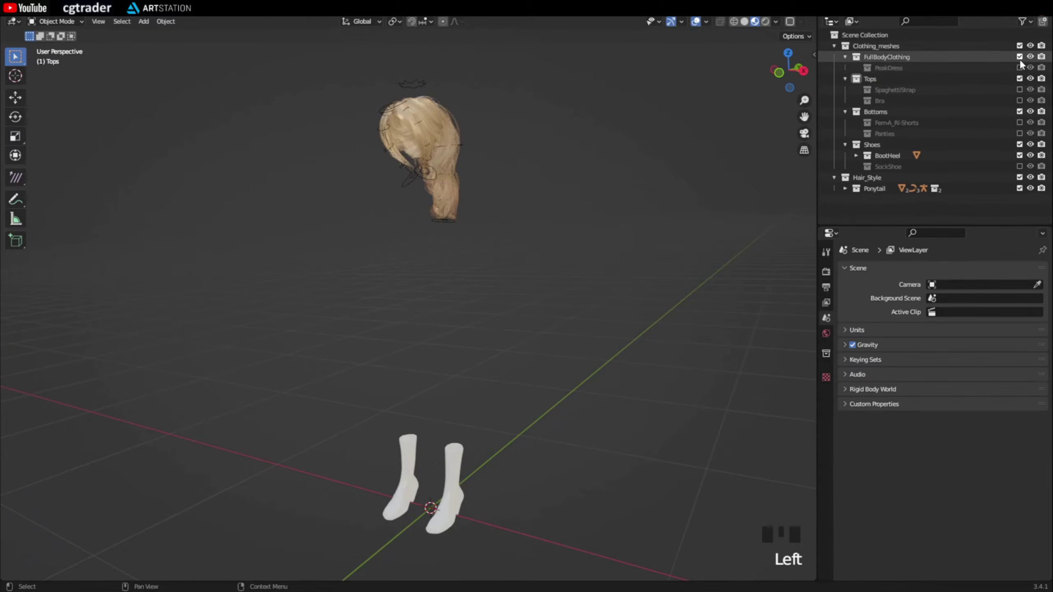
{"action": "left_click", "coordinate": [1019, 90]}
{"action": "left_click", "coordinate": [1020, 89]}
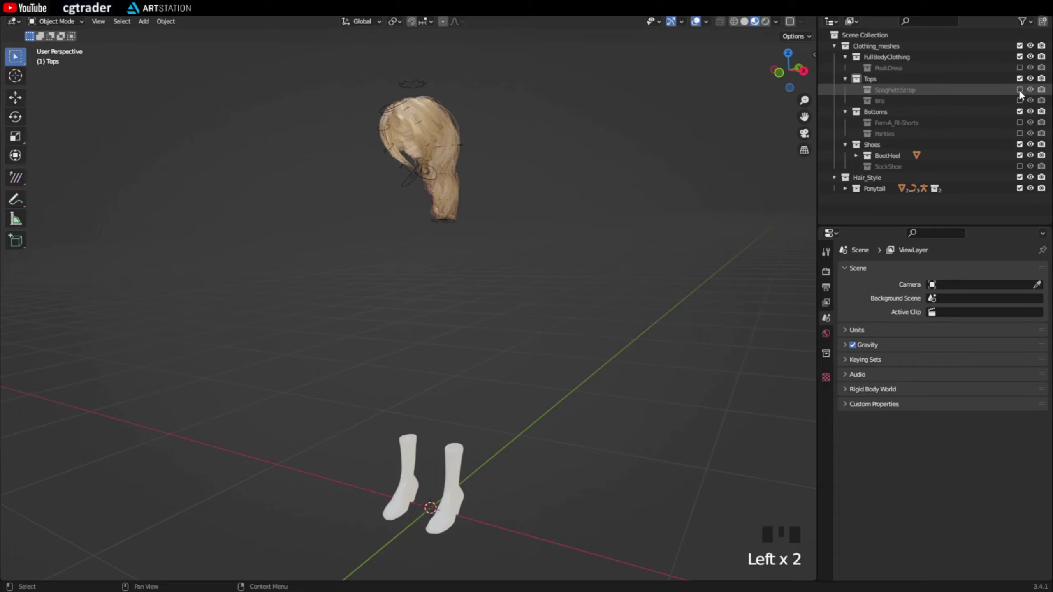
- Include the Bra, SpaghettiStrap, PeakDress, FemA_Ri-Shorts, Panties and SockShoe collections in the view layer
{"action": "left_click", "coordinate": [1019, 100]}
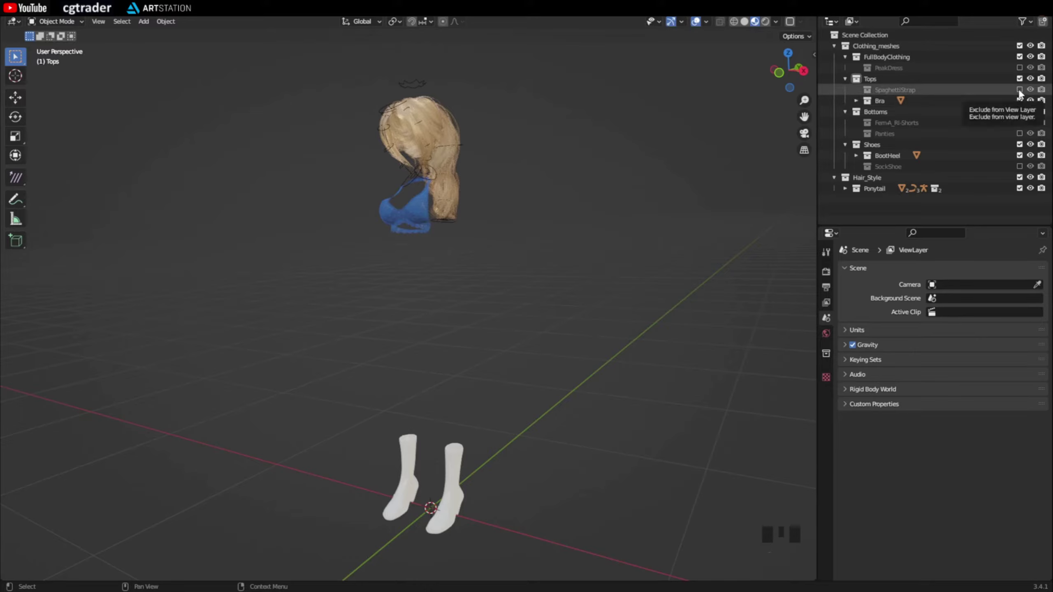
{"action": "left_click", "coordinate": [1019, 89]}
{"action": "left_click", "coordinate": [1019, 67]}
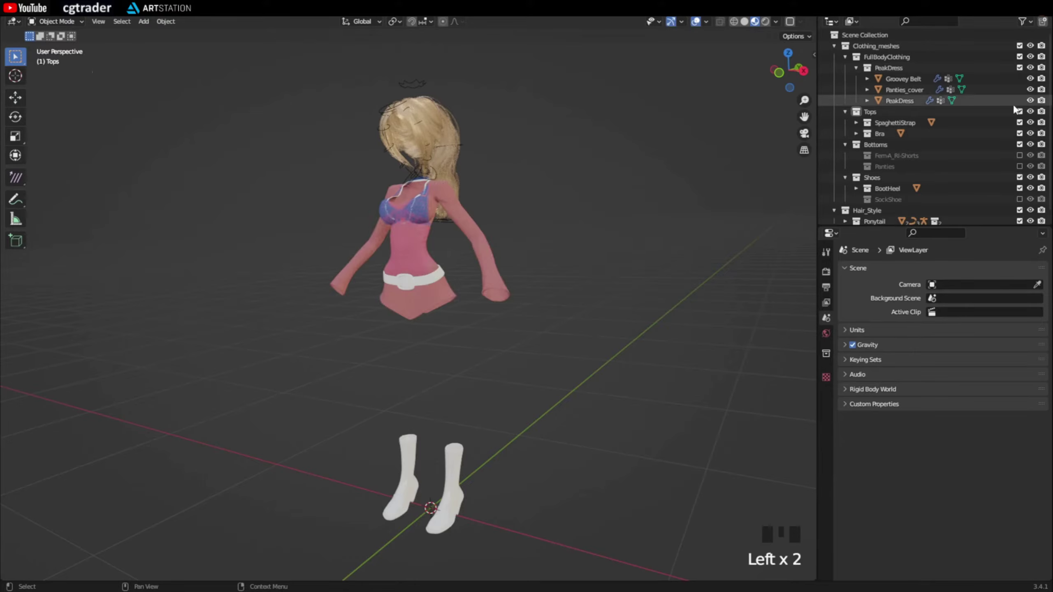
{"action": "left_click", "coordinate": [1019, 156]}
{"action": "left_click", "coordinate": [1020, 166]}
{"action": "left_click", "coordinate": [1020, 199]}
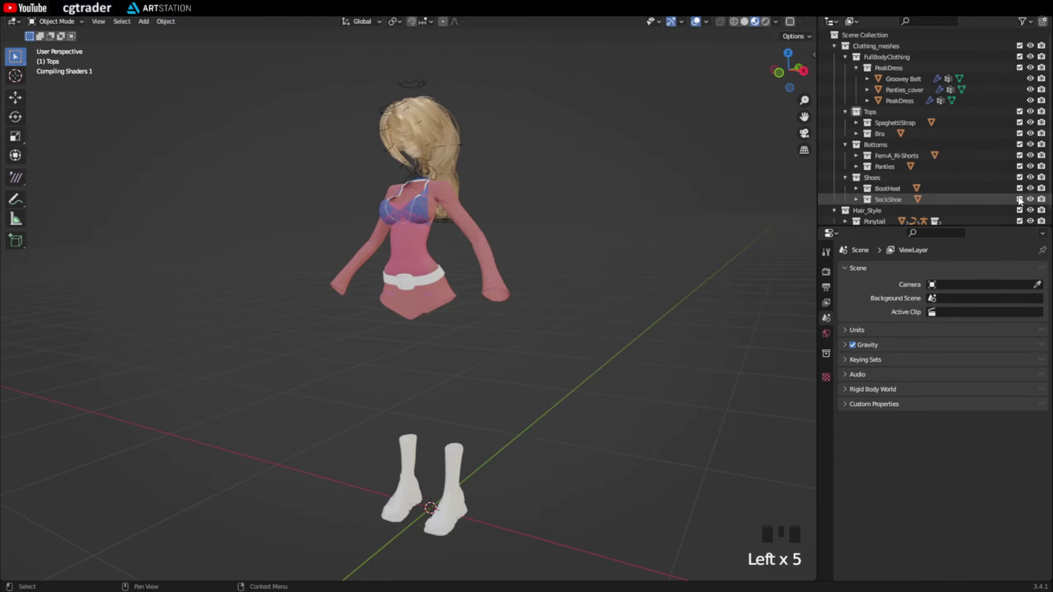
- Exclude the Hair_Style collection, select all the clothing meshes in the viewport and copy them
{"action": "scroll", "coordinate": [1010, 177], "scroll_direction": "down", "scroll_amount": 3}
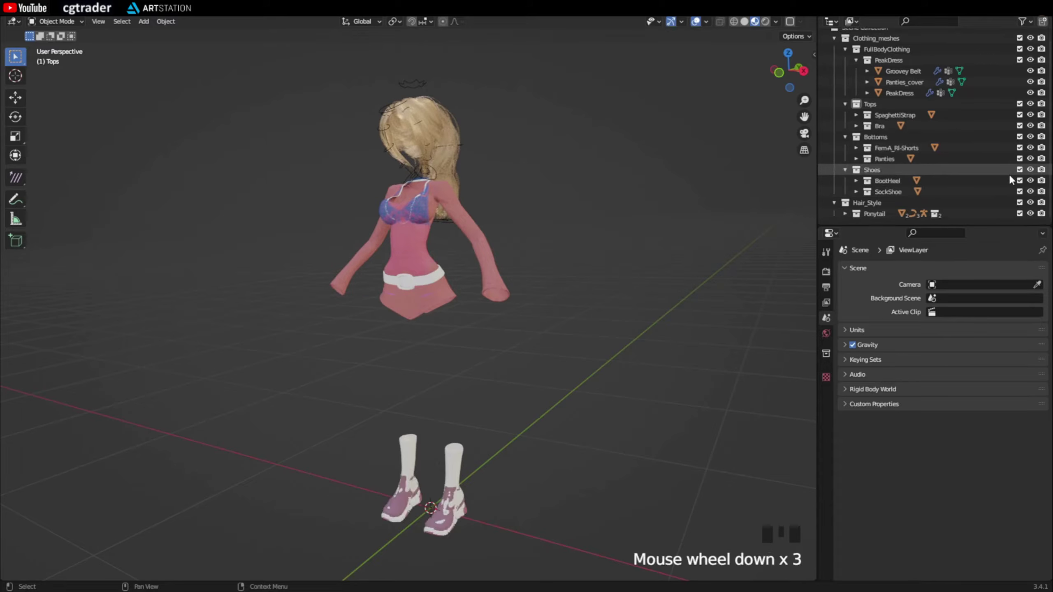
{"action": "left_click", "coordinate": [1019, 202]}
{"action": "left_click_drag", "start_coordinate": [240, 124], "coordinate": [604, 526]}
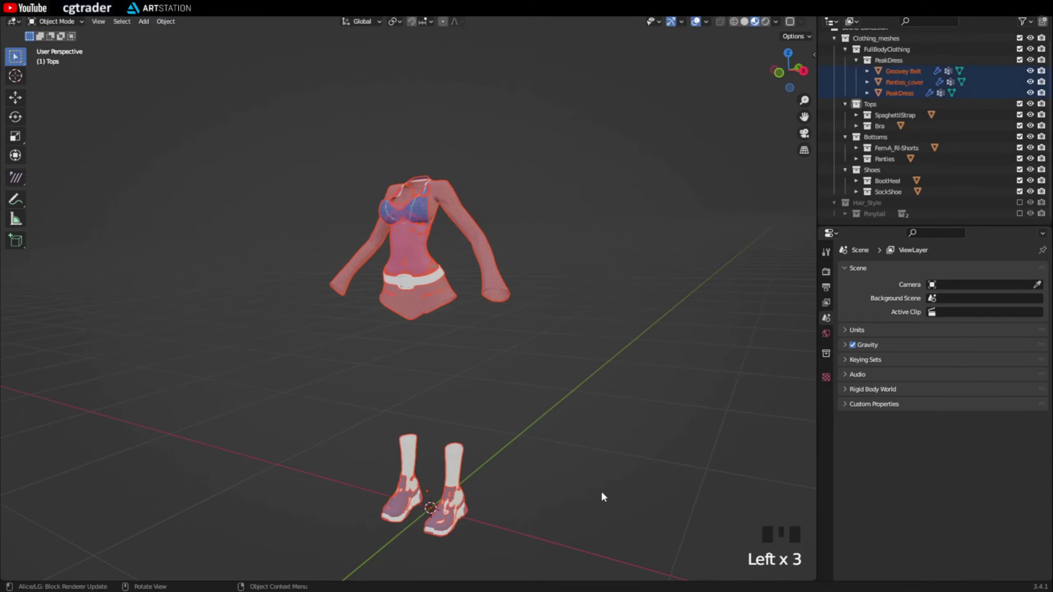
{"action": "key", "text": "ctrl+c"}
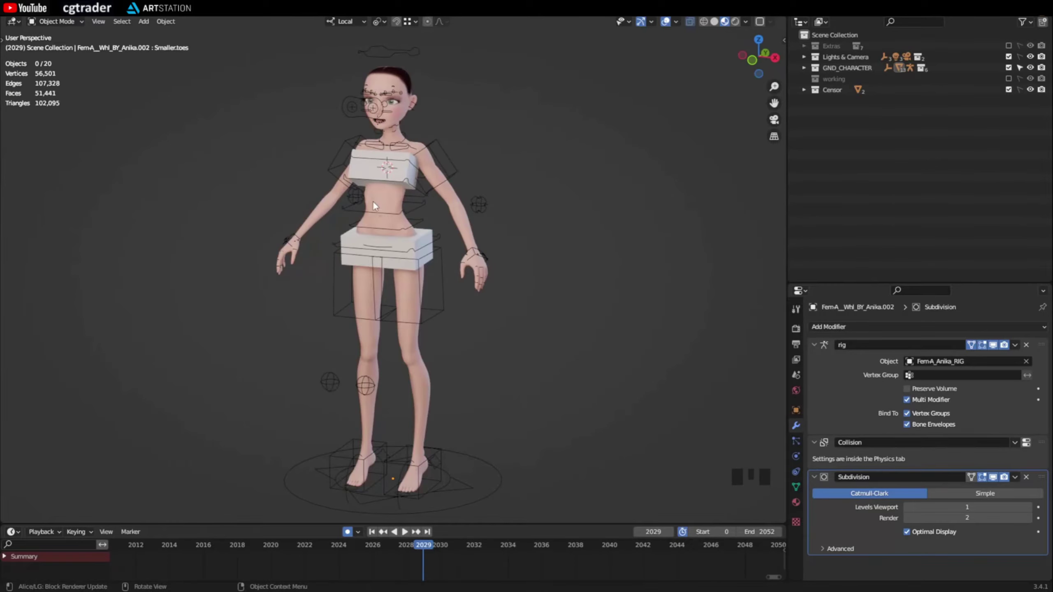
- In the character's Blender file, locate the selected body mesh in the outliner and collapse the GND_CHARACTER collection
{"action": "middle_click_drag", "start_coordinate": [374, 206], "coordinate": [362, 205]}
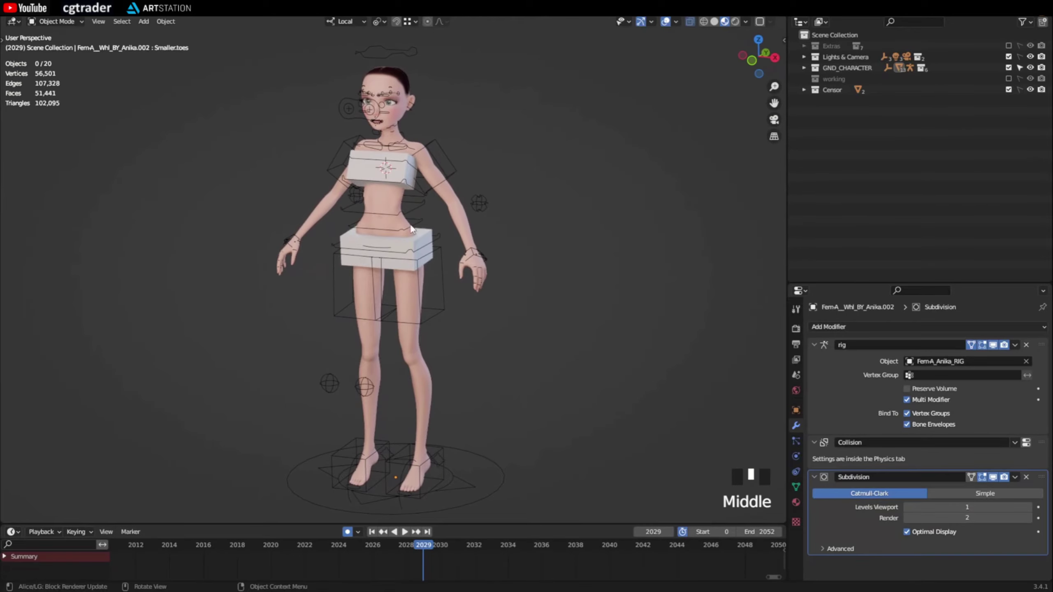
{"action": "left_click", "coordinate": [408, 297]}
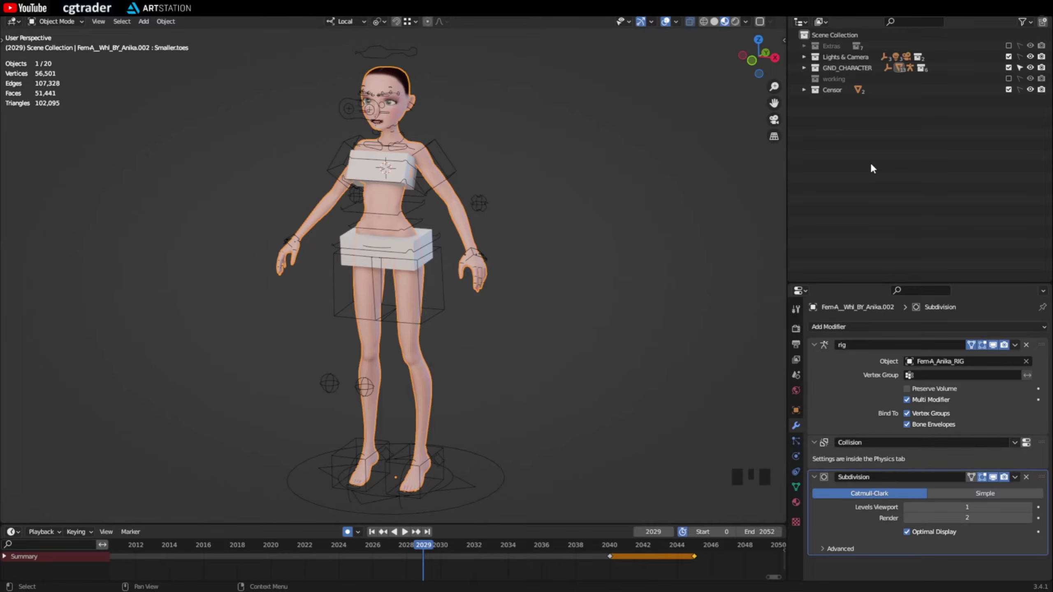
{"action": "key", "text": "KP_Decimal"}
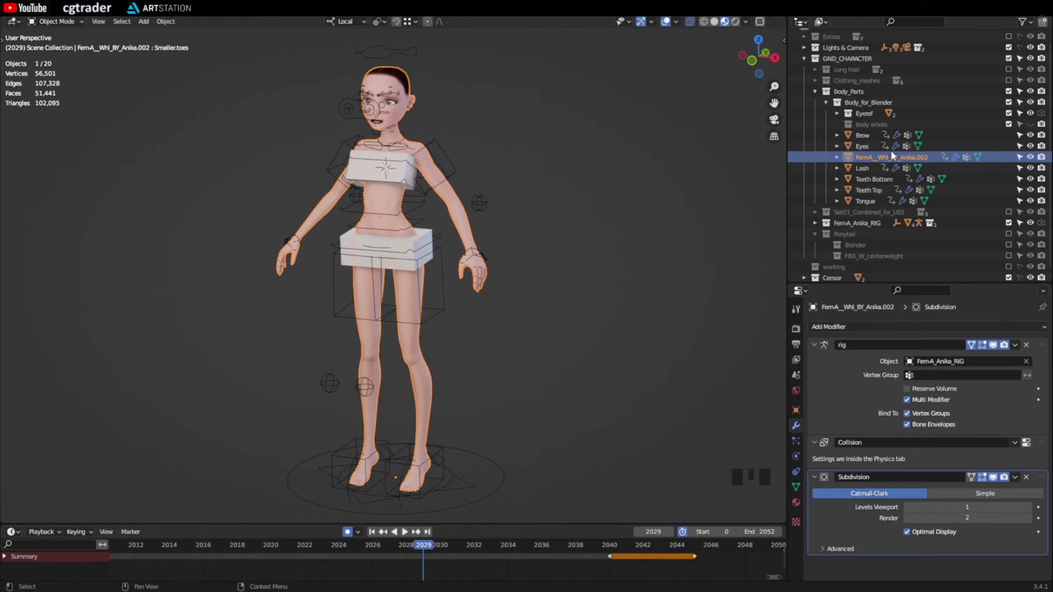
{"action": "left_click", "coordinate": [804, 58]}
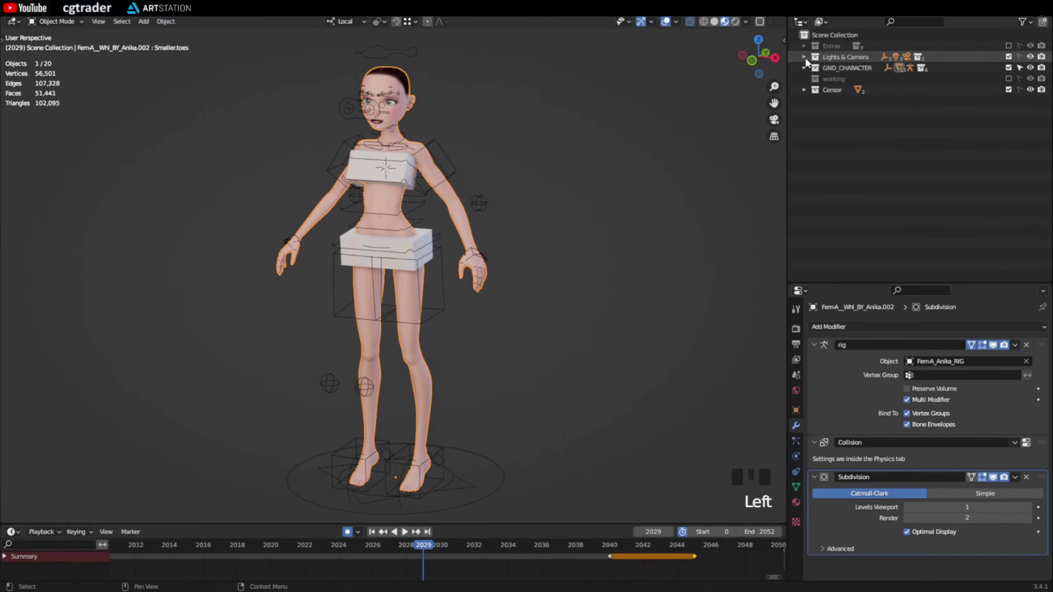
- Add a new collection directly under the Scene Collection and make it the active collection
{"action": "left_click", "coordinate": [855, 144]}
{"action": "left_click", "coordinate": [826, 36]}
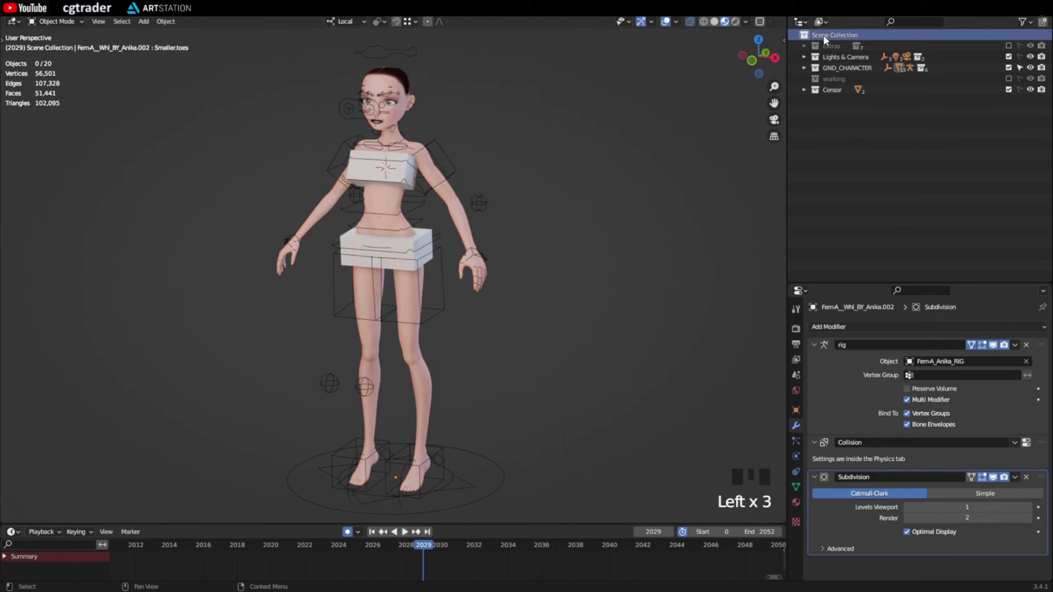
{"action": "right_click", "coordinate": [821, 35]}
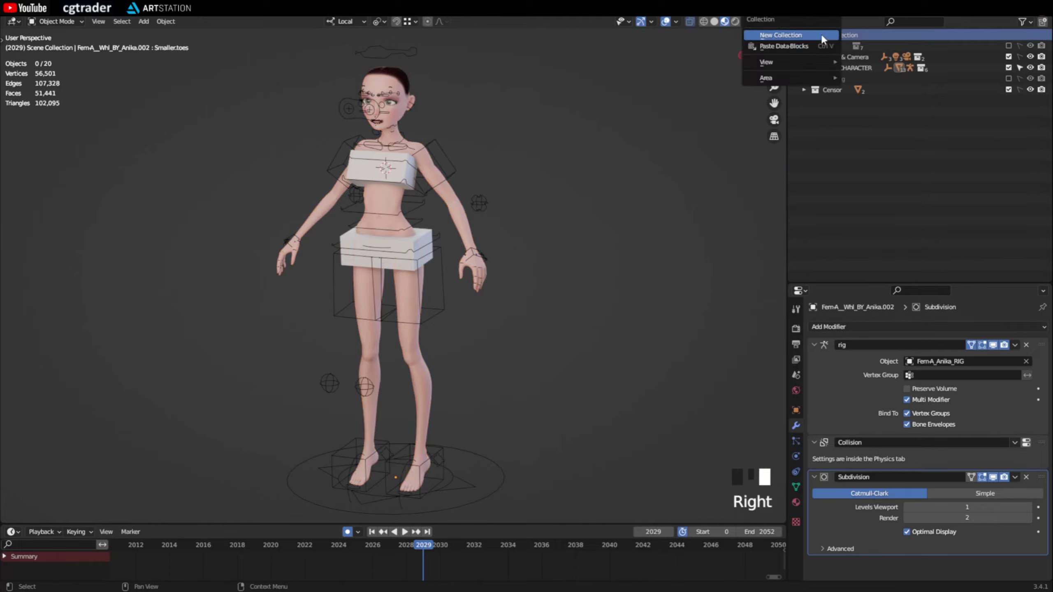
{"action": "left_click", "coordinate": [822, 36]}
{"action": "left_click", "coordinate": [834, 102]}
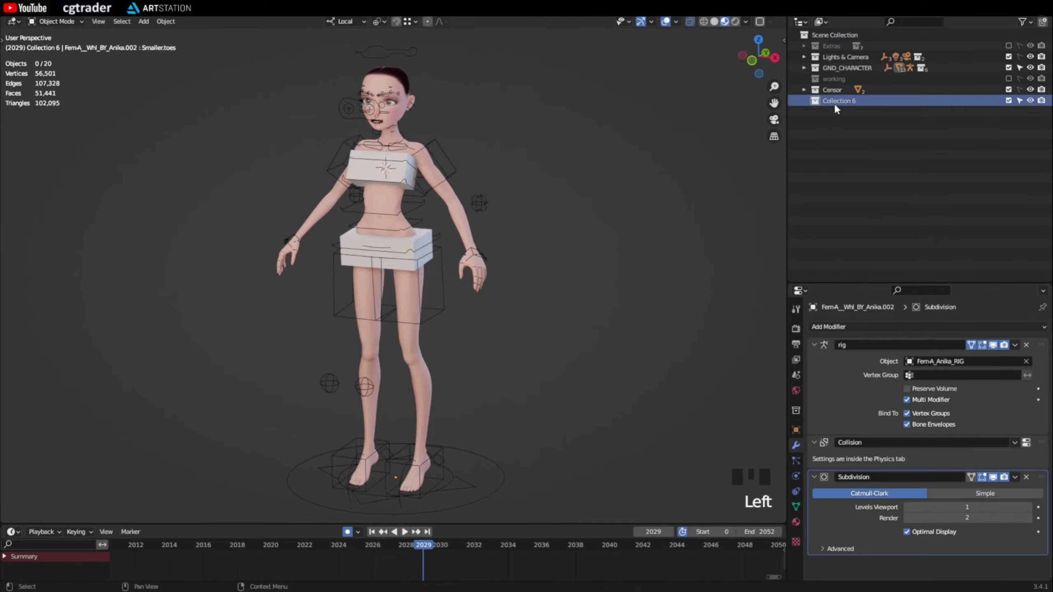
- Paste the copied clothing meshes into Collection 6 and exclude the Censor collection from the view layer
{"action": "middle_click", "coordinate": [649, 205]}
{"action": "middle_click", "coordinate": [601, 211]}
{"action": "middle_click", "coordinate": [559, 219]}
{"action": "mouse_move", "coordinate": [560, 219]}
{"action": "middle_mouse_down"}
{"action": "mouse_move", "coordinate": [538, 235]}
{"action": "mouse_move", "coordinate": [560, 218]}
{"action": "middle_mouse_up"}
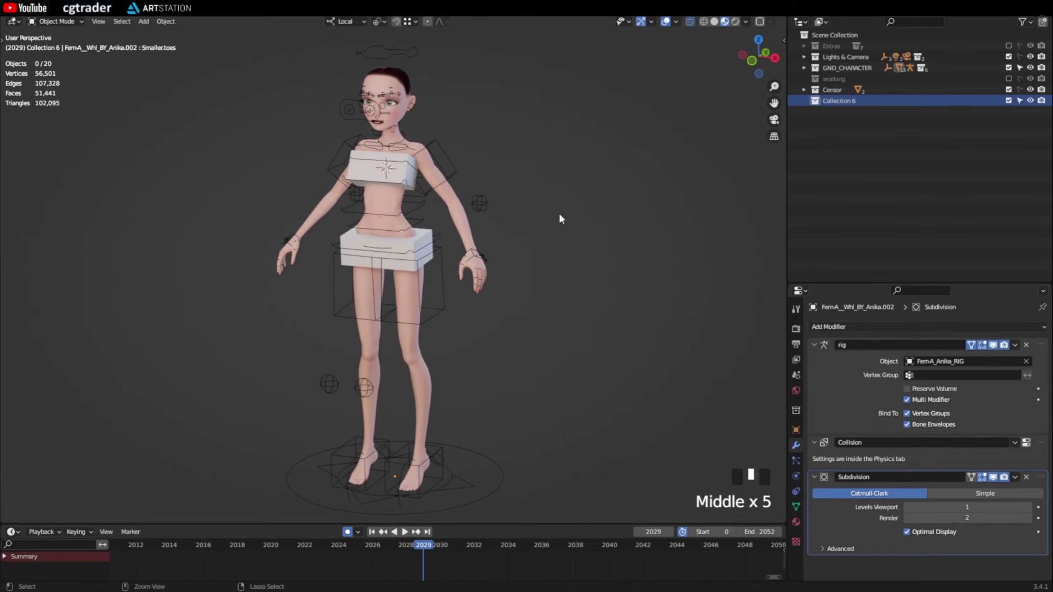
{"action": "key", "text": "ctrl+v"}
{"action": "left_click", "coordinate": [1009, 90]}
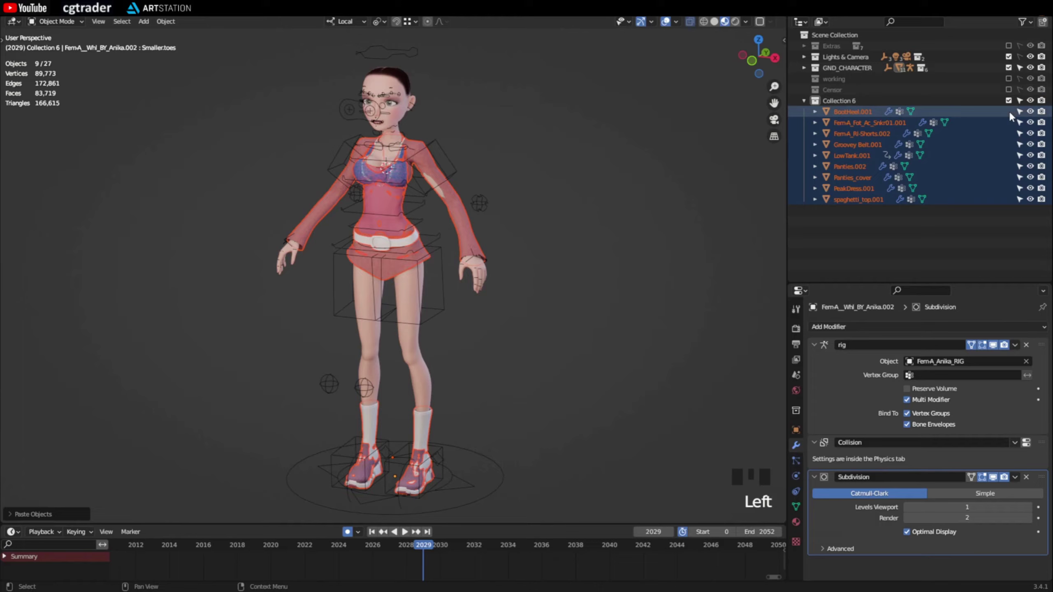
- Hide every pasted clothing mesh in Collection 6 except PeakDress.001
{"action": "left_click", "coordinate": [1031, 199]}
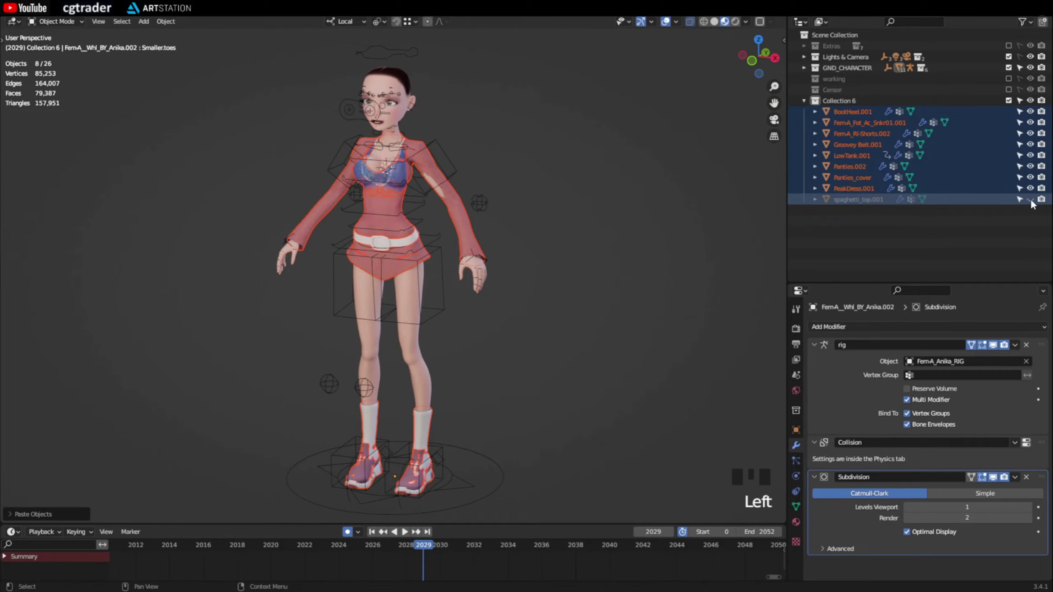
{"action": "left_click", "coordinate": [997, 178]}
{"action": "left_click_drag", "start_coordinate": [1030, 178], "coordinate": [1031, 116]}
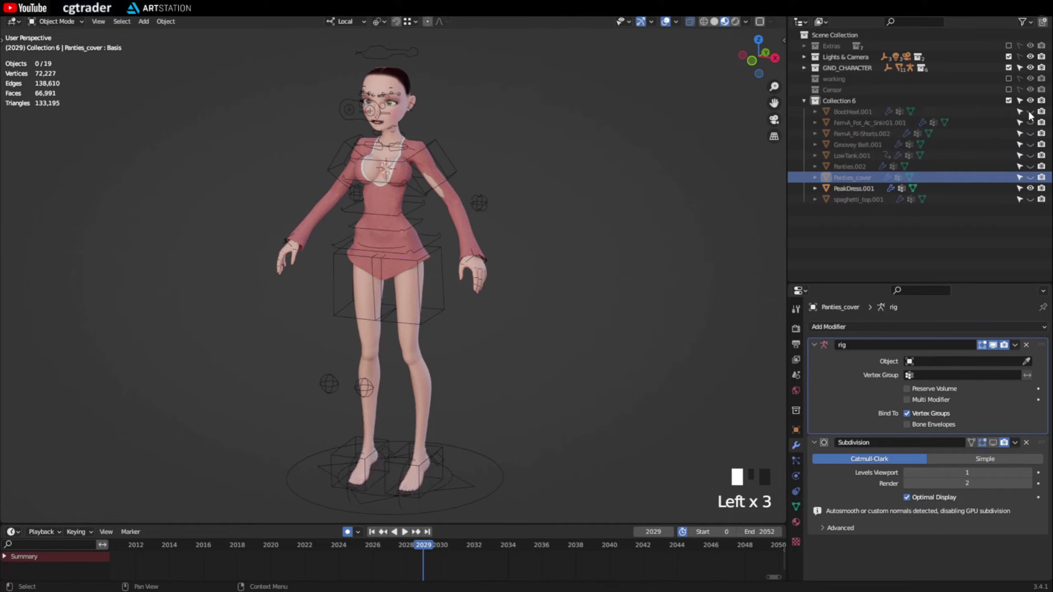
- Pick FemA_Anika_RIG as the rig modifier's object on PeakDress.001 and scrub the timeline to frame 2025 to check the fit
{"action": "left_click", "coordinate": [842, 189]}
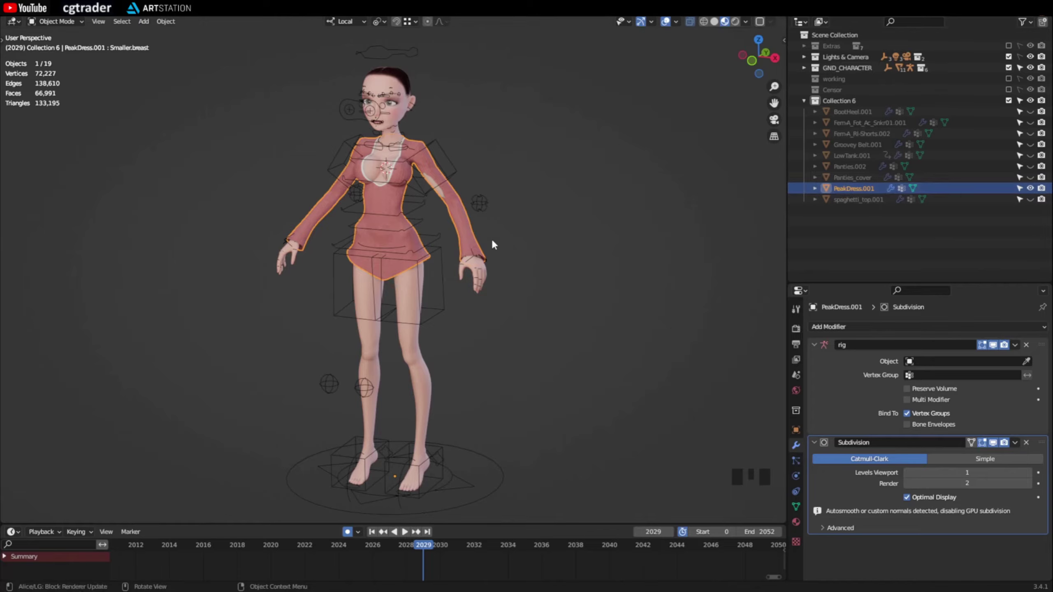
{"action": "left_click", "coordinate": [796, 446]}
{"action": "left_click", "coordinate": [795, 448]}
{"action": "left_click", "coordinate": [1027, 361]}
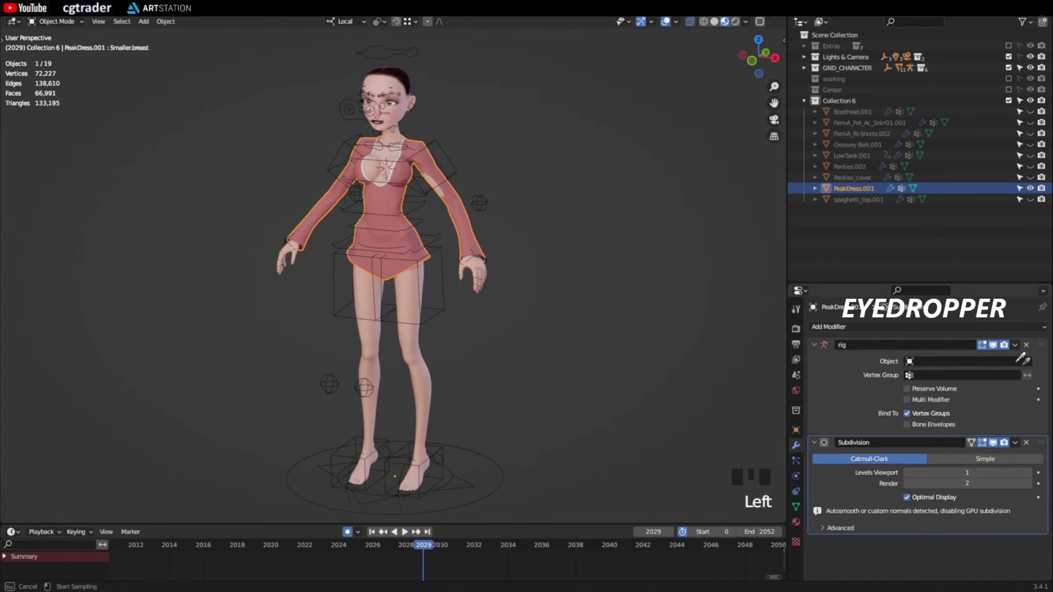
{"action": "left_click", "coordinate": [444, 306]}
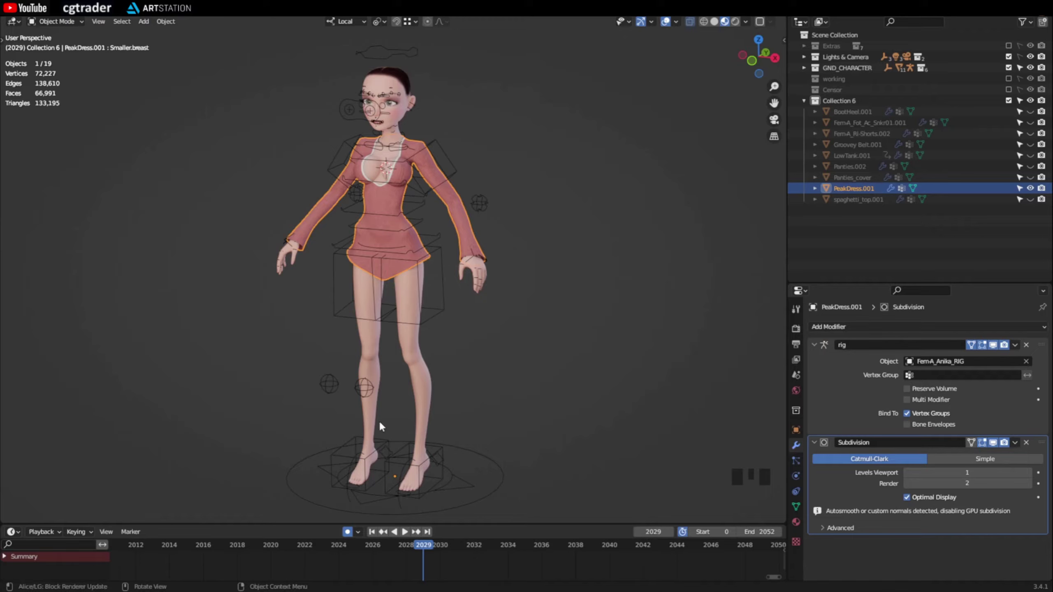
{"action": "left_click_drag", "start_coordinate": [433, 545], "coordinate": [348, 547]}
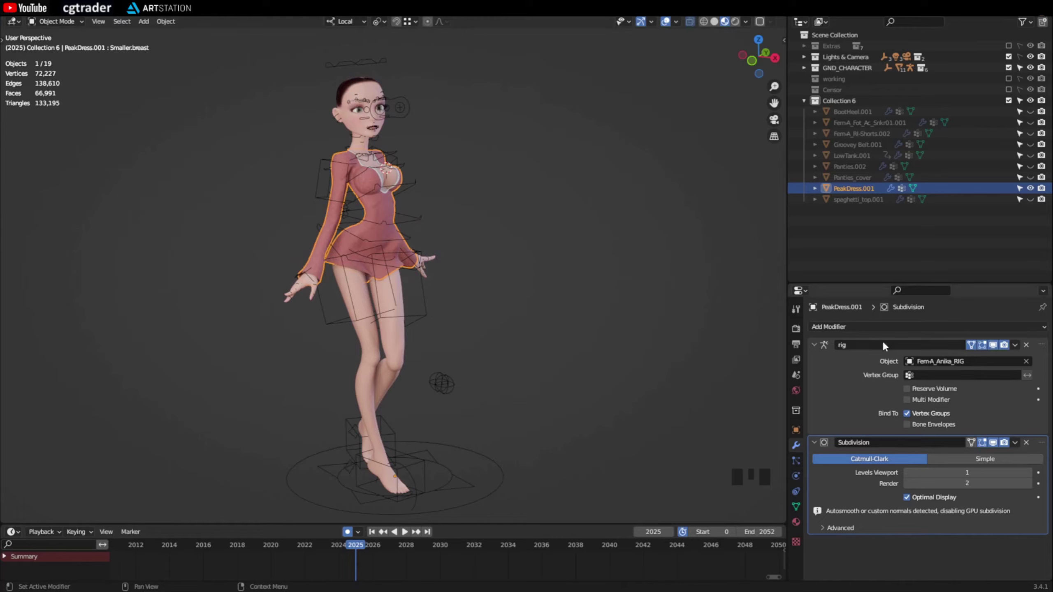
- Copy the rig object's name from the PeakDress.001 modifier and unhide the other clothing meshes in Collection 6
{"action": "left_click", "coordinate": [982, 359]}
{"action": "key", "text": "ctrl+c"}
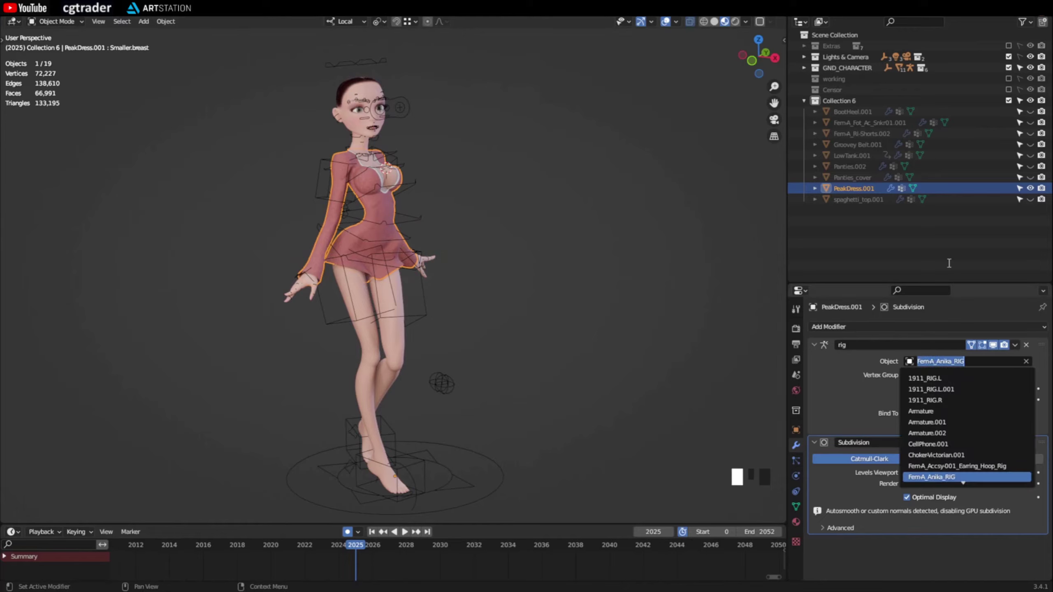
{"action": "left_click", "coordinate": [1030, 199]}
{"action": "left_click_drag", "start_coordinate": [1030, 177], "coordinate": [1030, 111]}
- Set the rig modifier's object on spaghetti_top.001 to FemA_Anika_RIG
{"action": "left_click", "coordinate": [850, 199]}
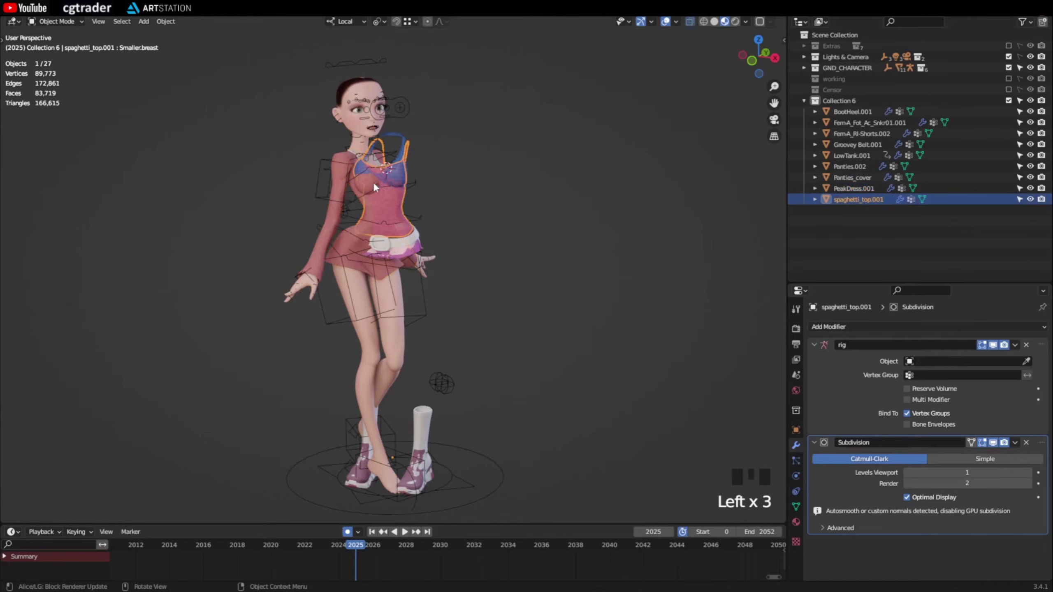
{"action": "left_click", "coordinate": [956, 361]}
{"action": "type", "text": "anika"}
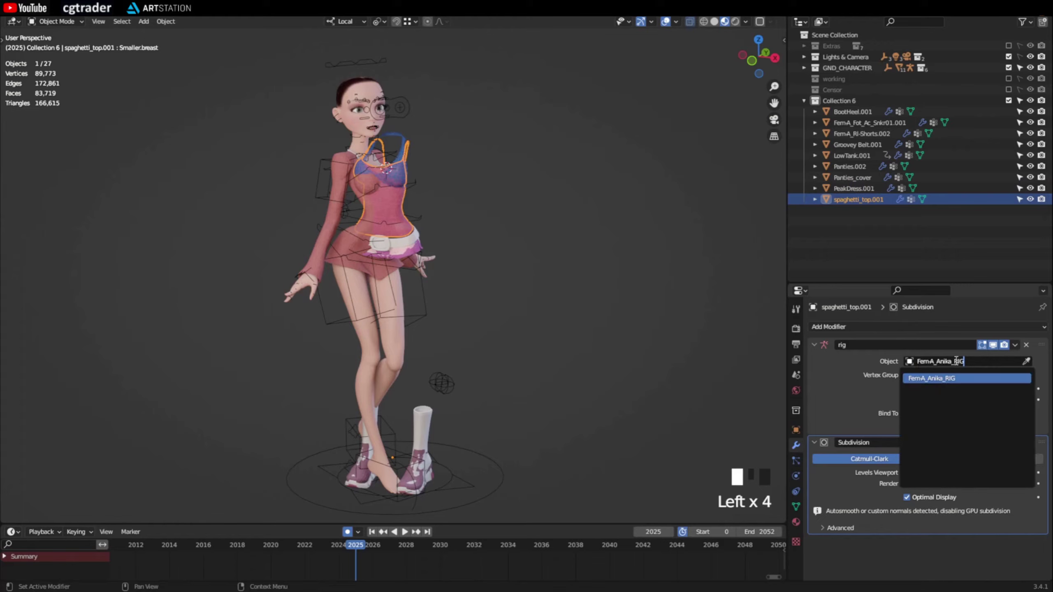
{"action": "key", "text": "Return"}
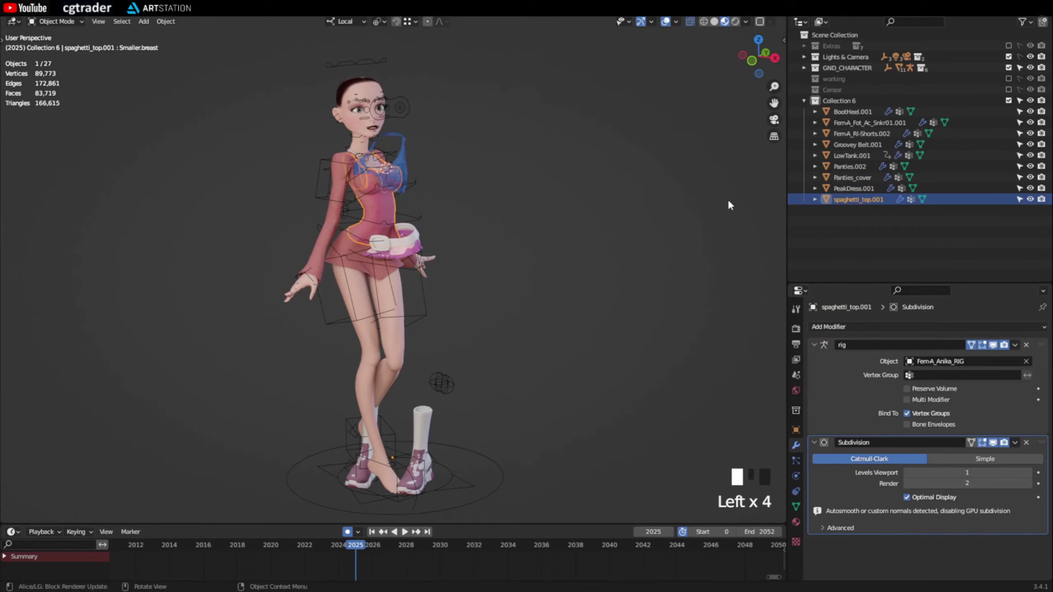
- Assign FemA_Anika_RIG as the rig modifier's object on Panties_cover and Panties.002
{"action": "left_click", "coordinate": [856, 178]}
{"action": "left_click", "coordinate": [943, 361]}
{"action": "key", "text": "ctrl+v"}
{"action": "key", "text": "Return"}
{"action": "left_click", "coordinate": [849, 165]}
{"action": "left_click", "coordinate": [935, 360]}
{"action": "key", "text": "ctrl+v"}
{"action": "key", "text": "Return"}
- Assign FemA_Anika_RIG as the rig modifier's object on LowTank.001, Groovey Belt.001 and FemA_Ri-Shorts.002
{"action": "left_click", "coordinate": [853, 155]}
{"action": "left_click", "coordinate": [936, 361]}
{"action": "key", "text": "ctrl+v"}
{"action": "left_click", "coordinate": [932, 378]}
{"action": "left_click", "coordinate": [861, 134]}
{"action": "left_click", "coordinate": [936, 361]}
{"action": "key", "text": "ctrl+v"}
{"action": "left_click", "coordinate": [936, 361]}
{"action": "key", "text": "ctrl+v"}
{"action": "key", "text": "Return"}
- Assign FemA_Anika_RIG as the rig modifier's object on FemA_Fot_Ac_Snkr01.001 and BootHeel.001, and scrub the timeline to frame 2024
{"action": "left_click", "coordinate": [870, 122]}
{"action": "left_click", "coordinate": [939, 360]}
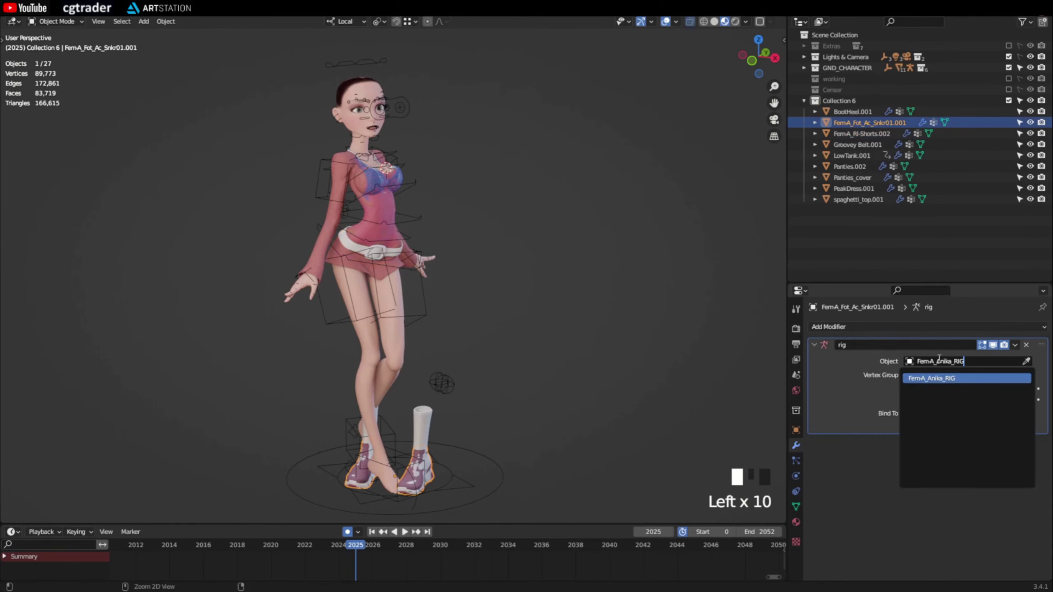
{"action": "key", "text": "ctrl+v"}
{"action": "key", "text": "Return"}
{"action": "left_click", "coordinate": [853, 111]}
{"action": "left_click", "coordinate": [933, 361]}
{"action": "key", "text": "ctrl+v"}
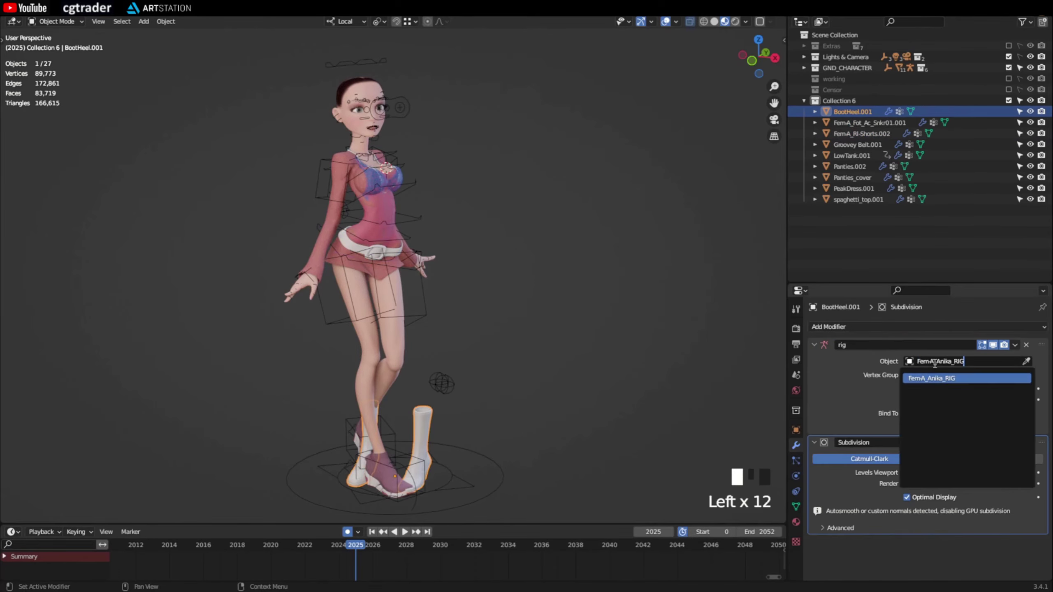
{"action": "key", "text": "Return"}
{"action": "left_click_drag", "start_coordinate": [356, 547], "coordinate": [333, 547]}
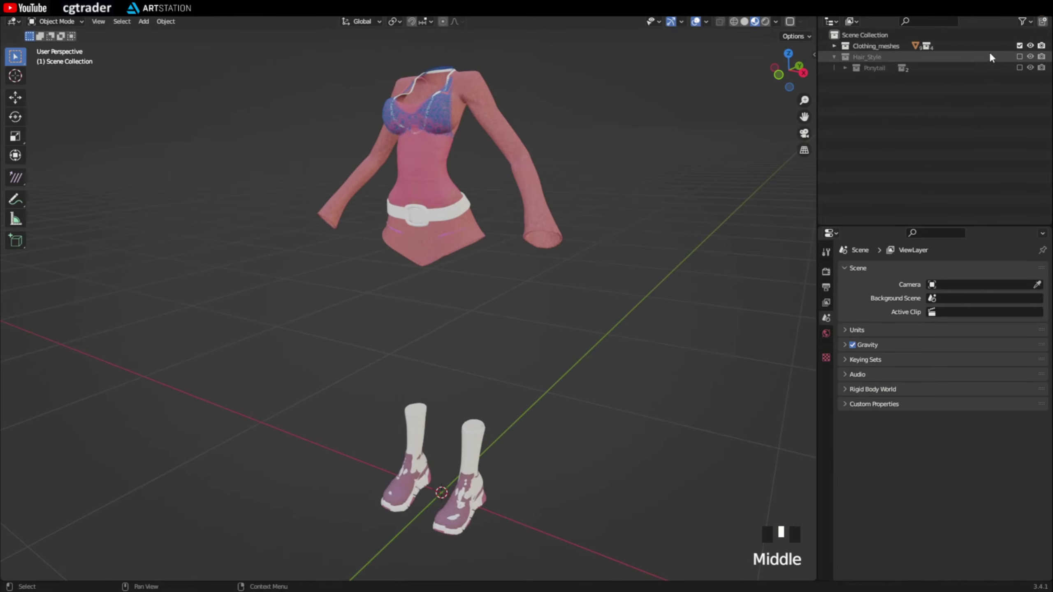
- In the clothing pack file, exclude the Clothing_meshes collection and include the Ponytail collection under Hair_Style
{"action": "left_click", "coordinate": [1019, 46]}
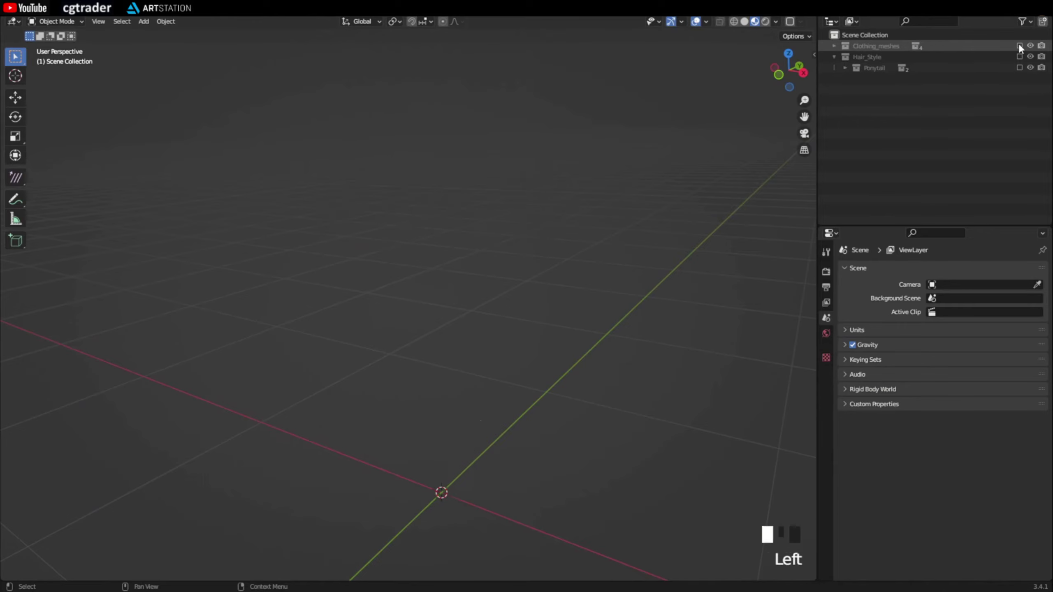
{"action": "left_click", "coordinate": [1019, 67]}
{"action": "scroll", "coordinate": [509, 118], "scroll_direction": "down", "scroll_amount": 3}
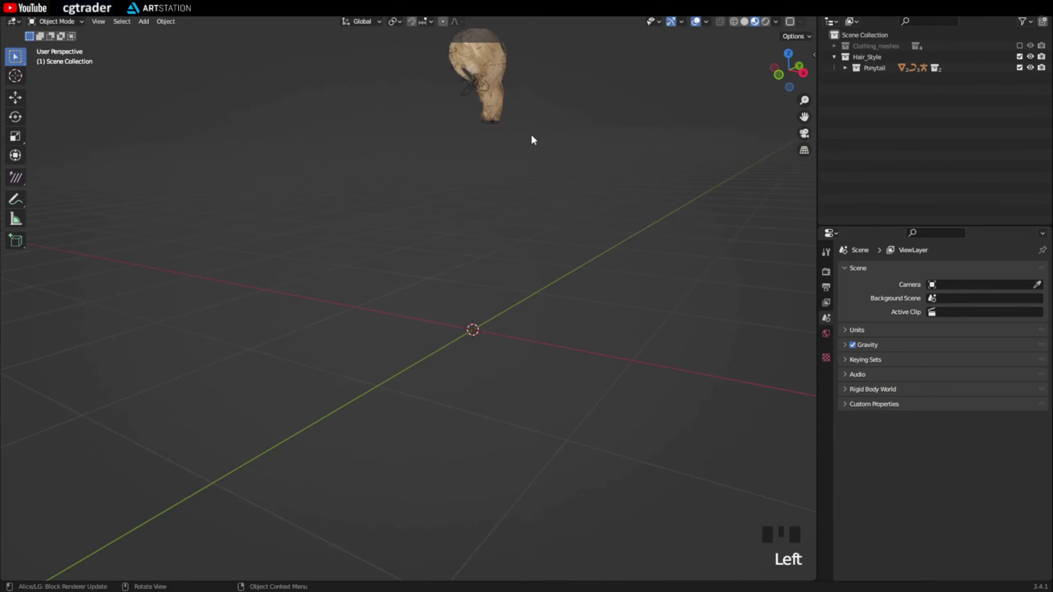
- Select all the ponytail hair objects in the viewport with Ponytail_rig as the active object and copy them
{"action": "middle_click_drag", "start_coordinate": [543, 99], "coordinate": [536, 169], "text": "shift"}
{"action": "left_click", "coordinate": [578, 248]}
{"action": "left_click_drag", "start_coordinate": [578, 248], "coordinate": [378, 89]}
{"action": "scroll", "coordinate": [394, 95], "scroll_direction": "up", "scroll_amount": 2}
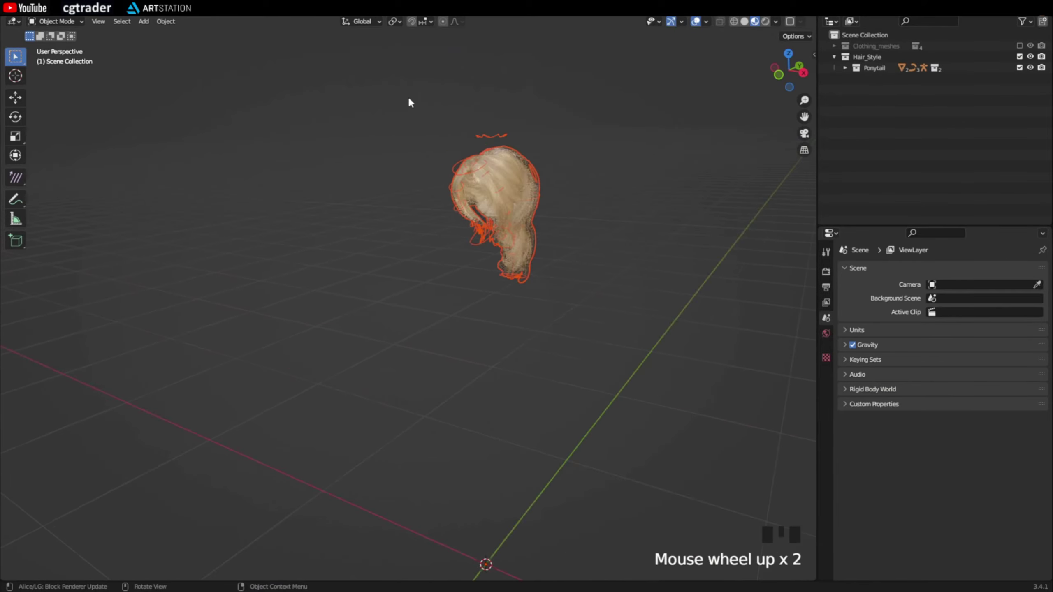
{"action": "left_click", "coordinate": [481, 137], "text": "shift"}
{"action": "middle_click_drag", "start_coordinate": [468, 167], "coordinate": [468, 163]}
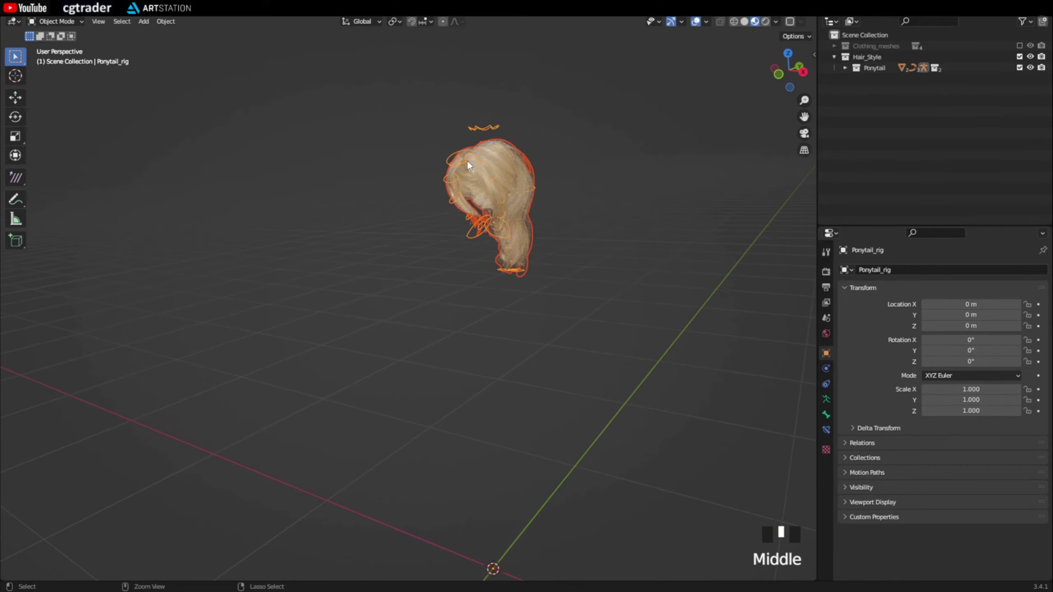
{"action": "key", "text": "ctrl+c"}
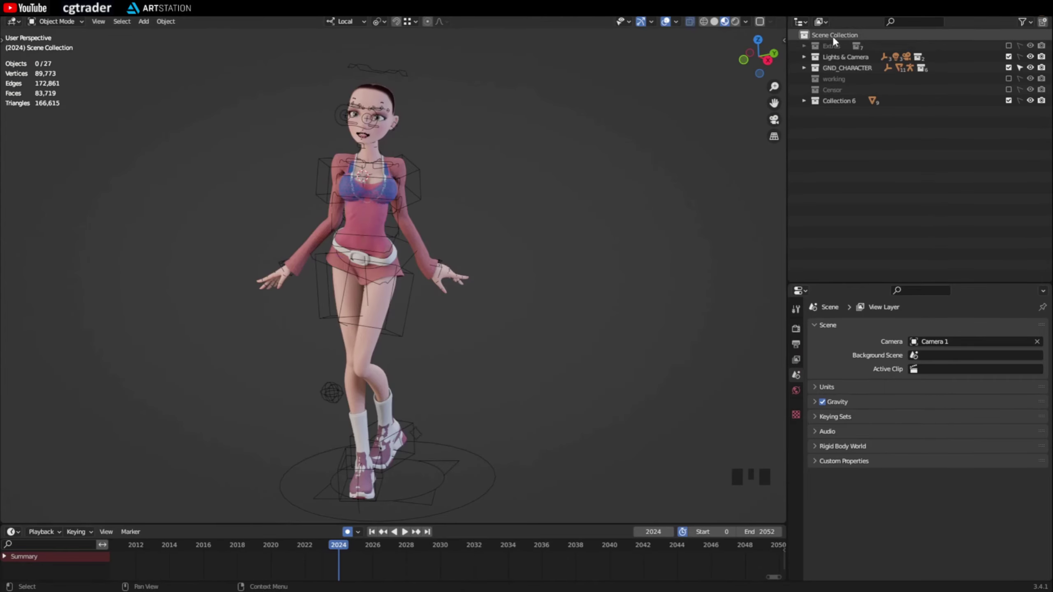
- In the character's file, add another new collection under the Scene Collection for the hair
{"action": "left_click", "coordinate": [833, 36]}
{"action": "right_click", "coordinate": [833, 37]}
{"action": "right_click", "coordinate": [832, 36]}
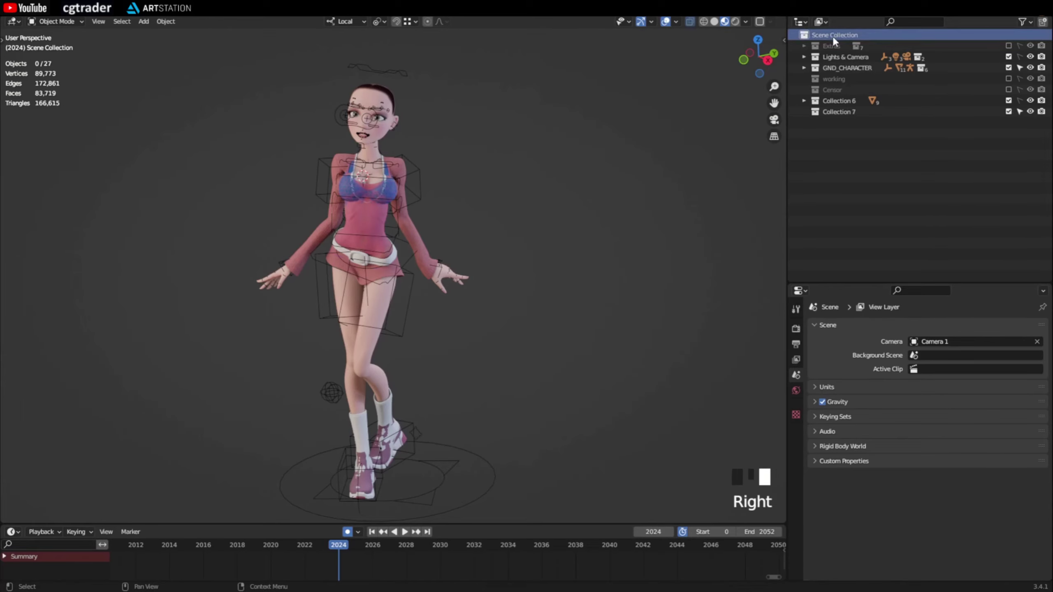
{"action": "middle_click_drag", "start_coordinate": [504, 238], "coordinate": [500, 240]}
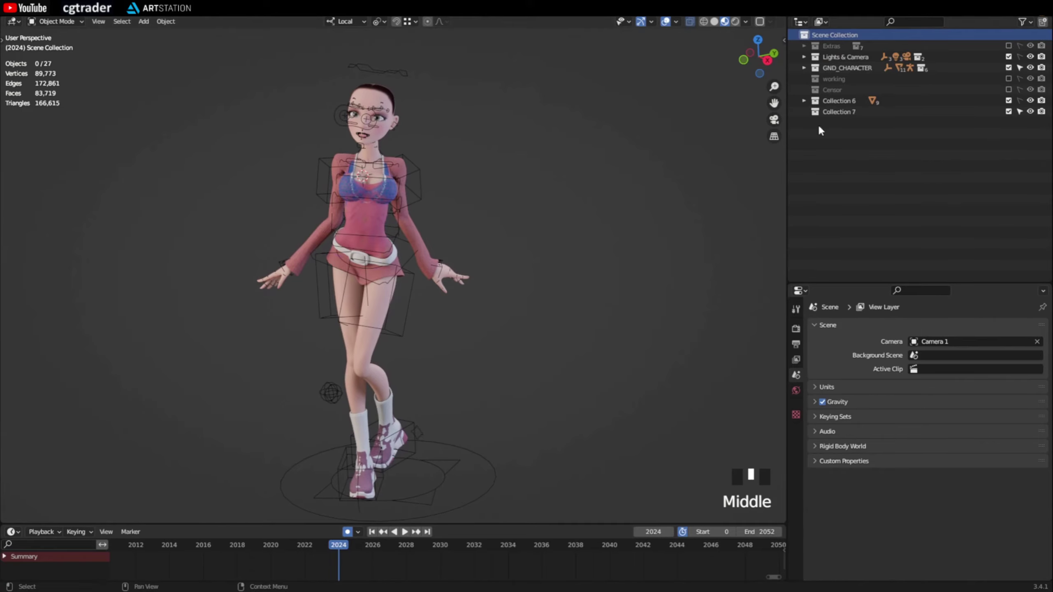
- Disable selection for the GND_CHARACTER collection and box-select repeatedly over the character to test it
{"action": "left_click", "coordinate": [1020, 71]}
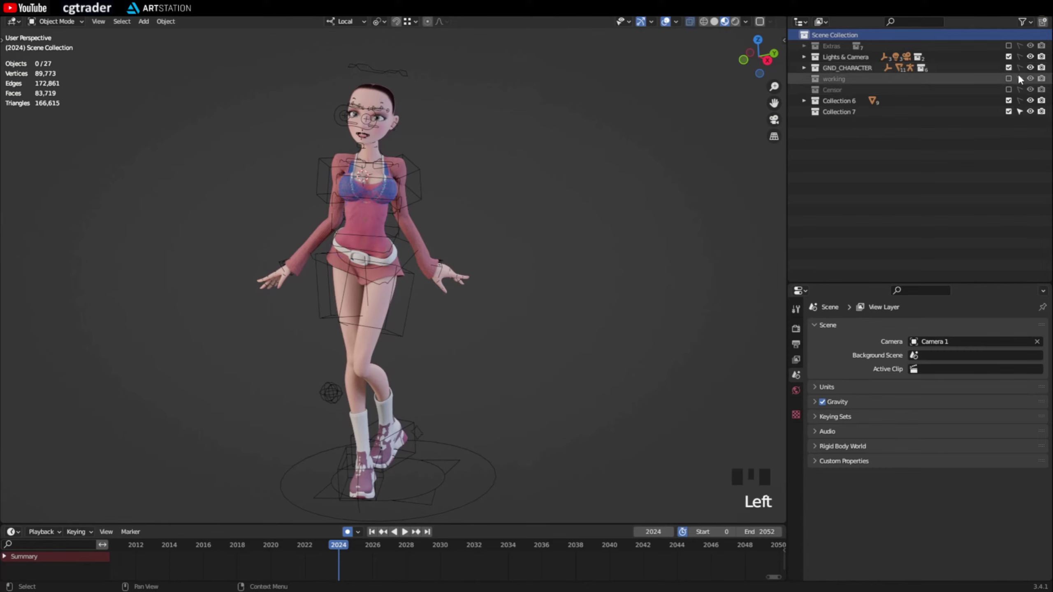
{"action": "left_click", "coordinate": [476, 203]}
{"action": "scroll", "coordinate": [476, 201], "scroll_direction": "down", "scroll_amount": 3}
{"action": "left_click_drag", "start_coordinate": [274, 91], "coordinate": [634, 455]}
{"action": "left_click_drag", "start_coordinate": [352, 168], "coordinate": [656, 439]}
{"action": "left_click_drag", "start_coordinate": [338, 136], "coordinate": [575, 334]}
{"action": "left_click_drag", "start_coordinate": [323, 103], "coordinate": [721, 381]}
{"action": "left_click_drag", "start_coordinate": [321, 151], "coordinate": [608, 367]}
{"action": "left_click_drag", "start_coordinate": [292, 160], "coordinate": [541, 345]}
{"action": "left_click_drag", "start_coordinate": [266, 136], "coordinate": [595, 372]}
{"action": "left_click_drag", "start_coordinate": [260, 100], "coordinate": [499, 333]}
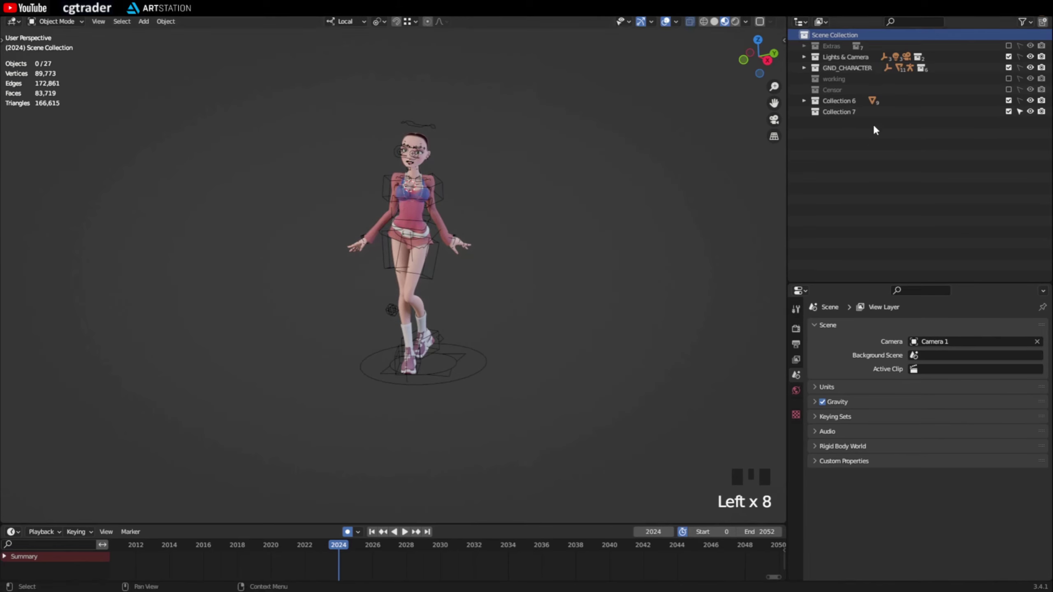
- Paste the copied ponytail objects into Collection 7 and deselect them
{"action": "left_click", "coordinate": [839, 111]}
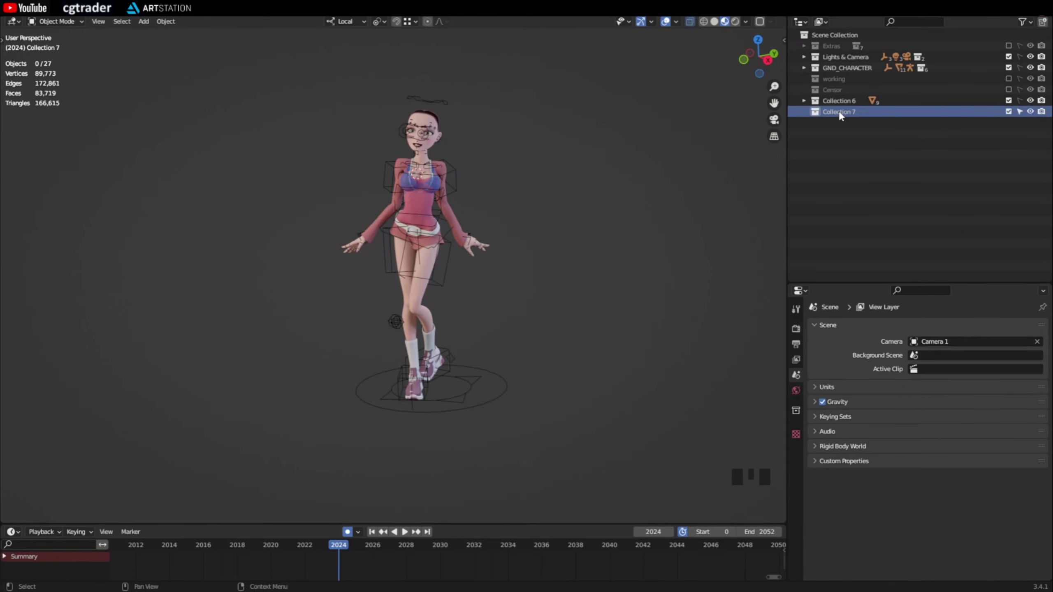
{"action": "left_click", "coordinate": [574, 206]}
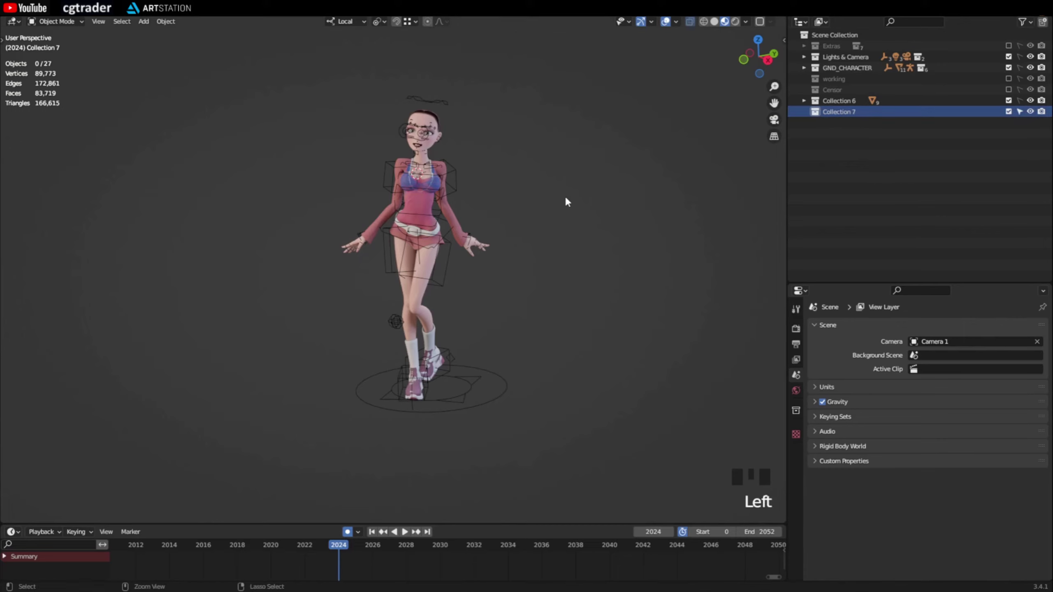
{"action": "key", "text": "ctrl+v"}
{"action": "scroll", "coordinate": [495, 167], "scroll_direction": "down", "scroll_amount": 1}
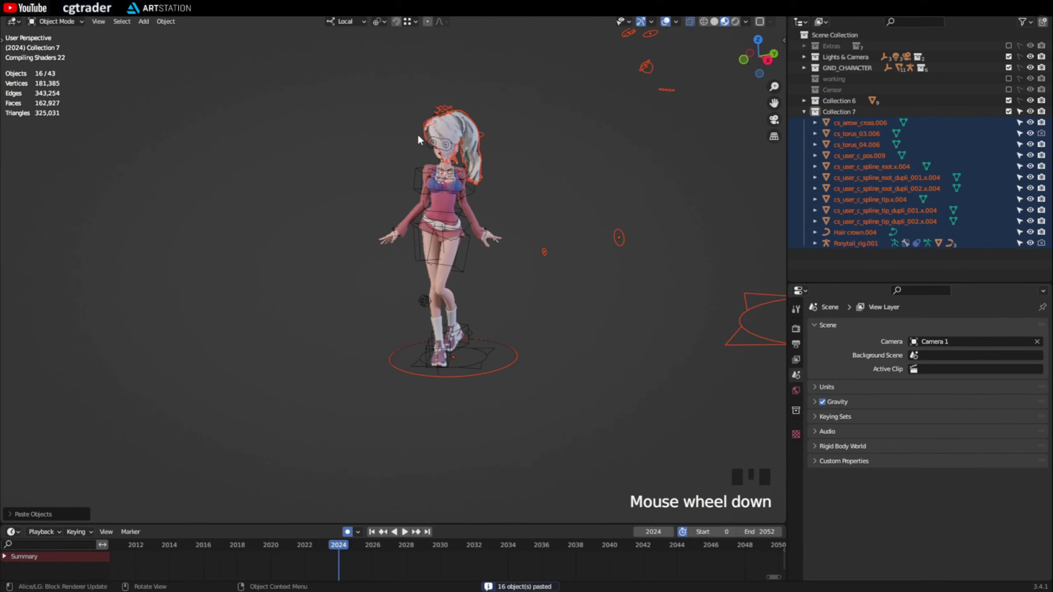
{"action": "scroll", "coordinate": [579, 166], "scroll_direction": "up", "scroll_amount": 1}
{"action": "scroll", "coordinate": [576, 159], "scroll_direction": "down", "scroll_amount": 3}
{"action": "middle_click_drag", "start_coordinate": [574, 159], "coordinate": [416, 211], "text": "shift"}
{"action": "left_click", "coordinate": [608, 201]}
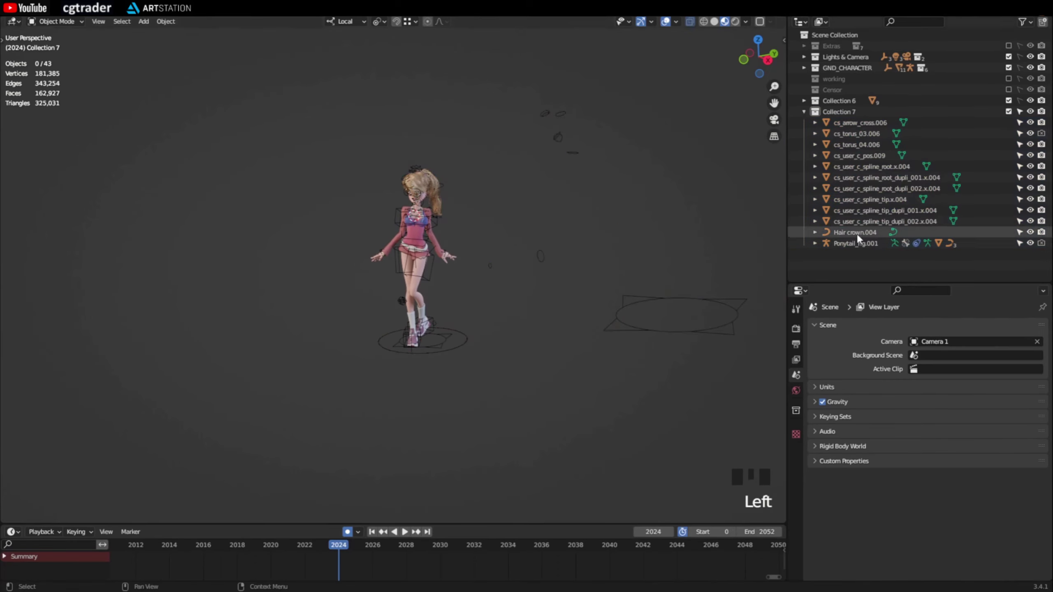
- Delete the hierarchy of the bone shape meshes and Hair crown.004 from Collection 7, keeping only Ponytail_rig.001
{"action": "left_click", "coordinate": [495, 171]}
{"action": "left_click", "coordinate": [494, 171]}
{"action": "scroll", "coordinate": [847, 248], "scroll_direction": "up", "scroll_amount": 4}
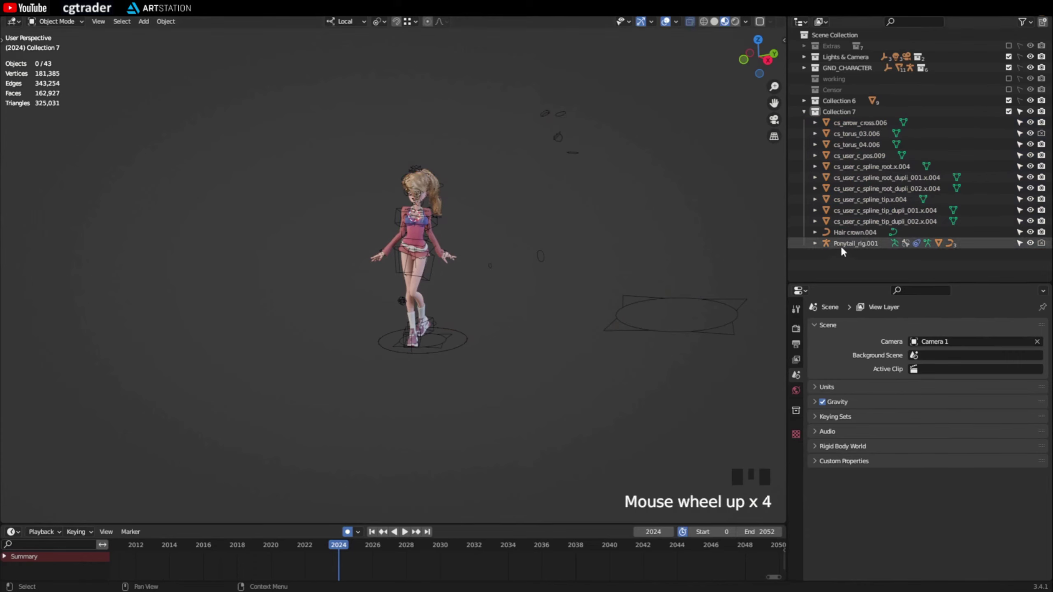
{"action": "scroll", "coordinate": [724, 223], "scroll_direction": "up", "scroll_amount": 2}
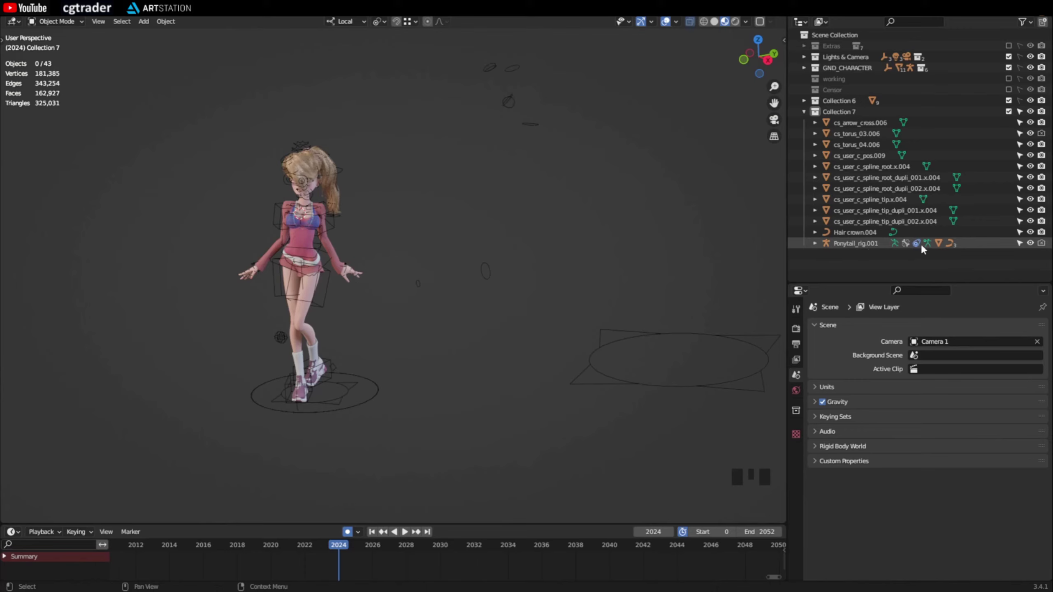
{"action": "left_click", "coordinate": [867, 233]}
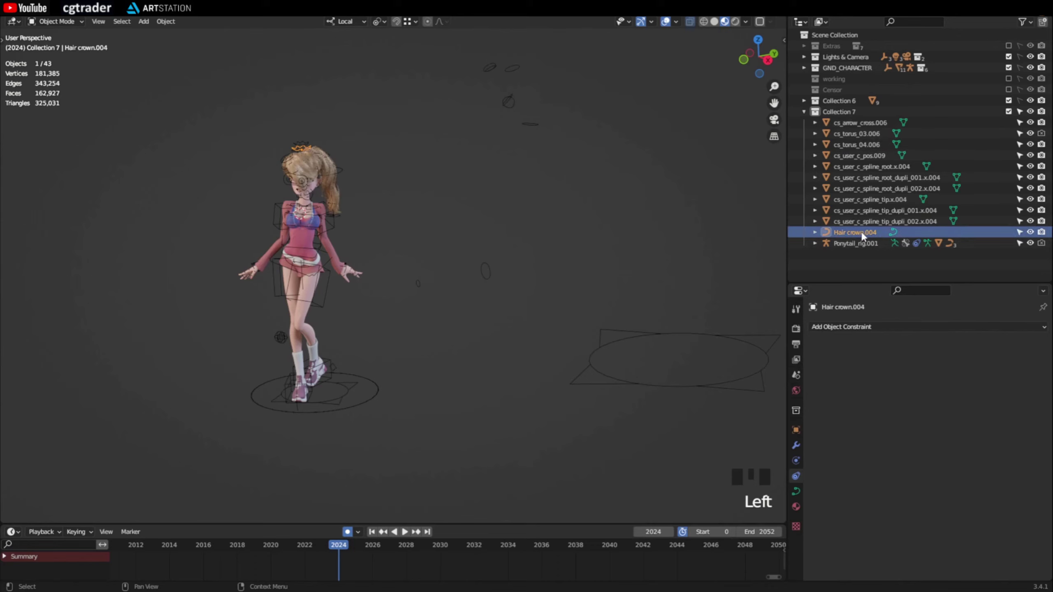
{"action": "left_click", "coordinate": [852, 122], "text": "shift"}
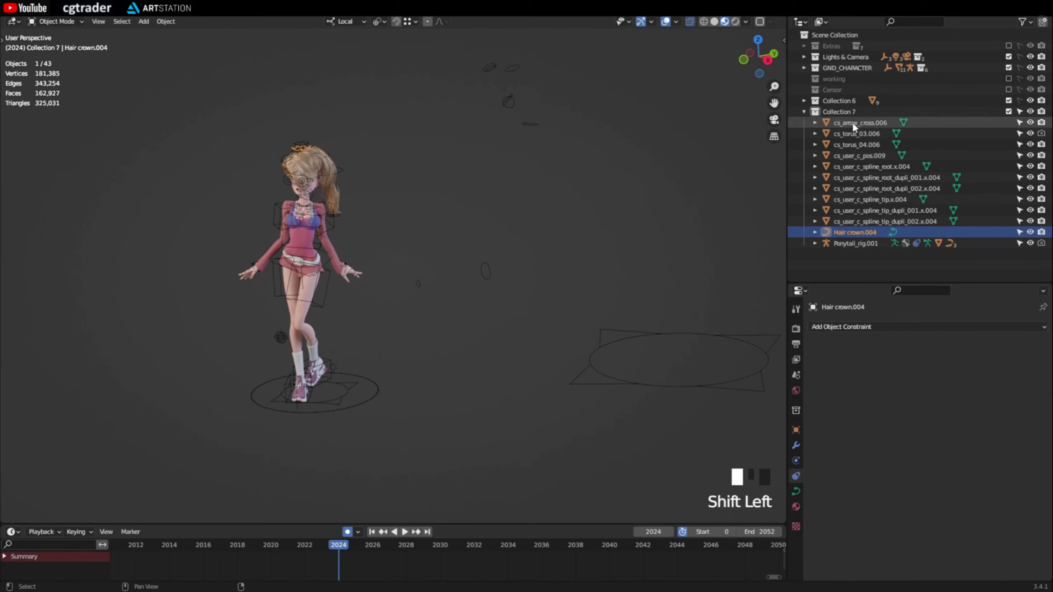
{"action": "right_click", "coordinate": [858, 156]}
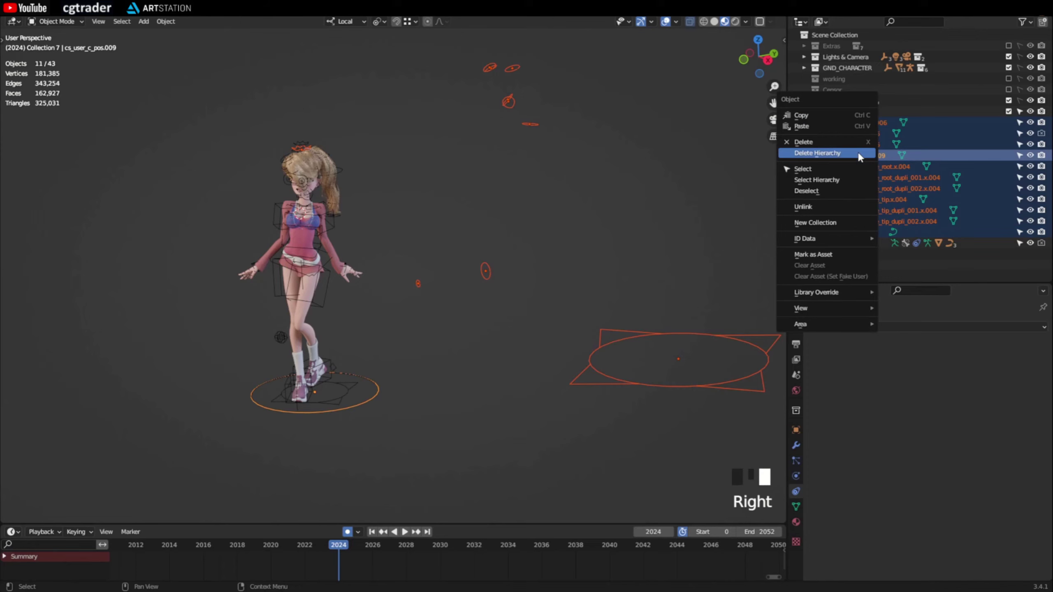
{"action": "left_click", "coordinate": [858, 153]}
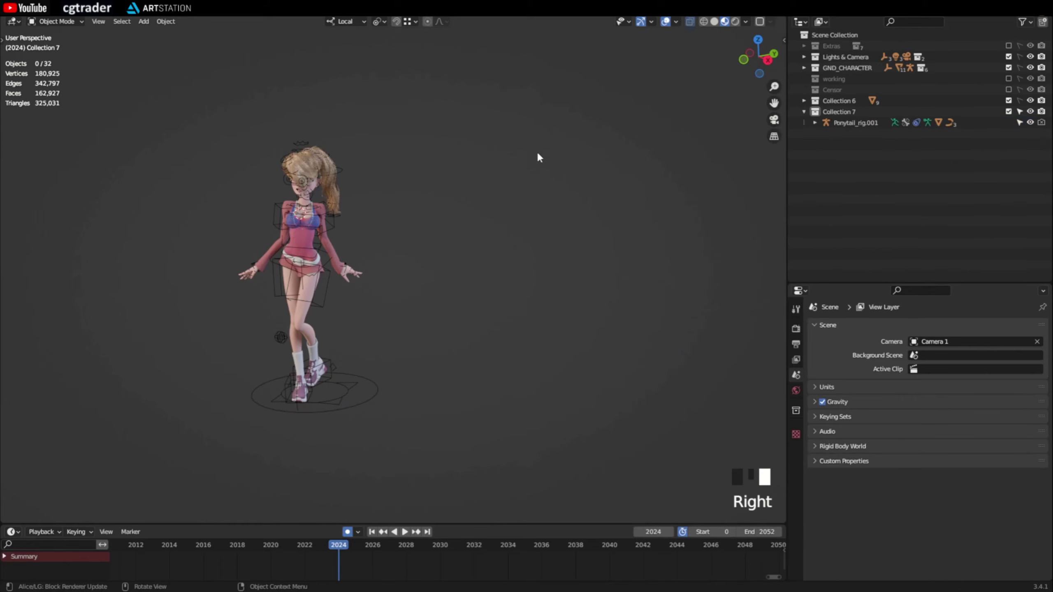
- Try moving Ponytail_rig.001 away from the character's head, cancel the move and deselect the rig
{"action": "middle_click_drag", "start_coordinate": [488, 161], "coordinate": [481, 150]}
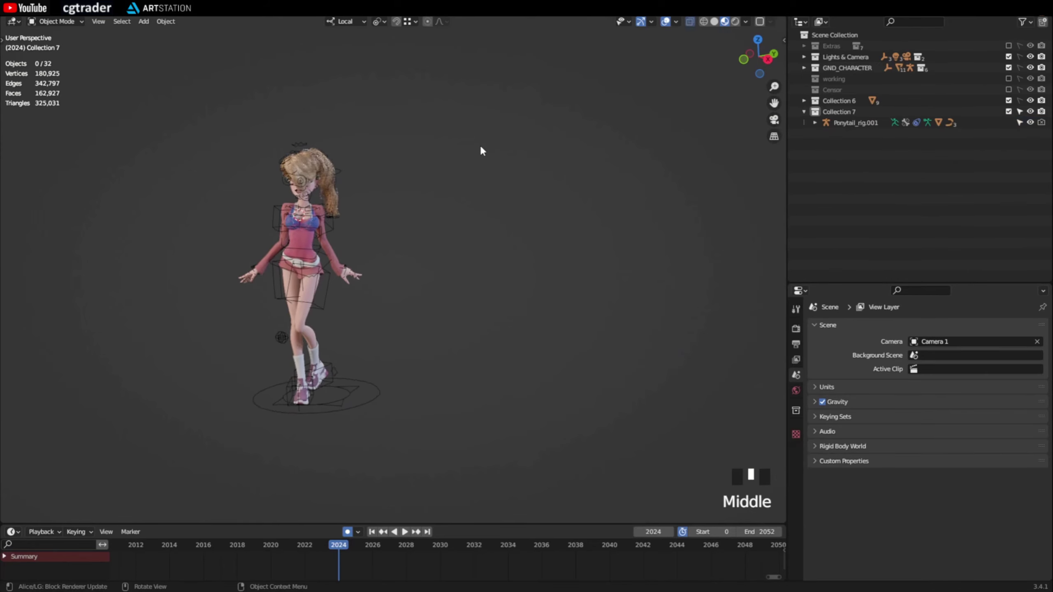
{"action": "scroll", "coordinate": [282, 149], "scroll_direction": "up", "scroll_amount": 2}
{"action": "left_click", "coordinate": [208, 145]}
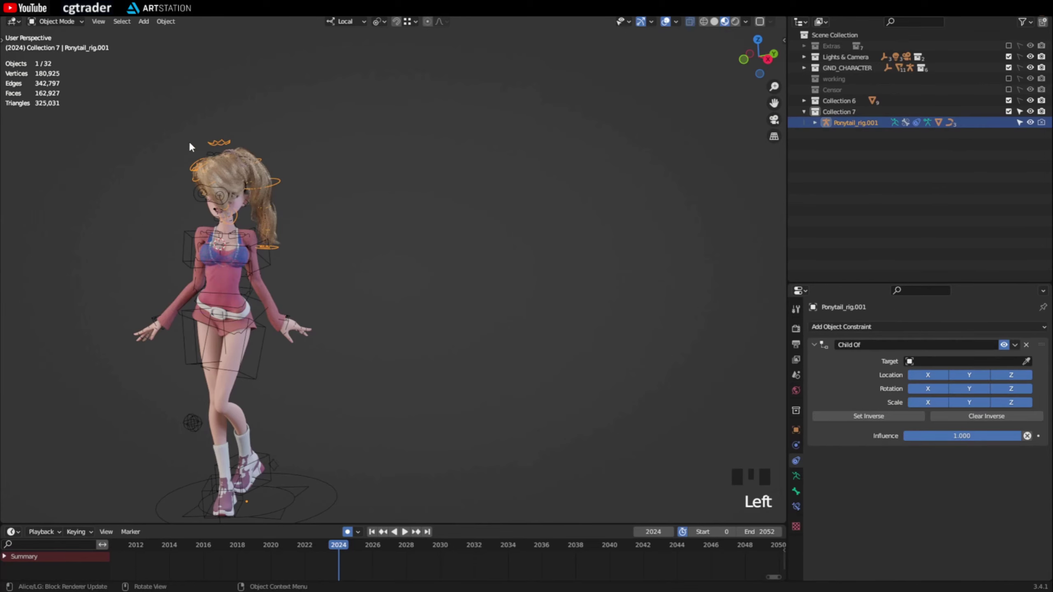
{"action": "key", "text": "g"}
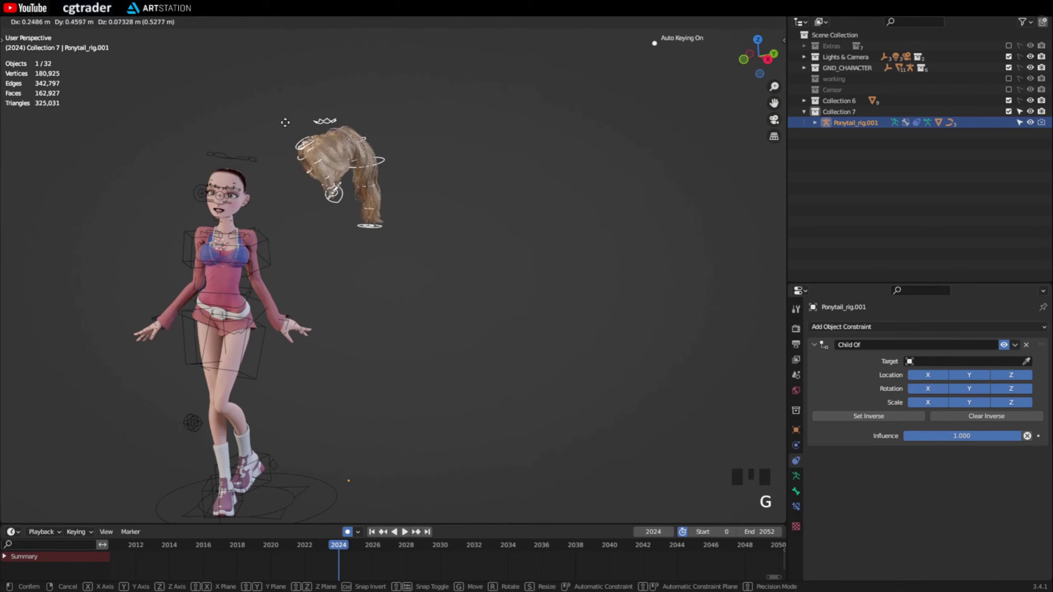
{"action": "right_click", "coordinate": [286, 125]}
{"action": "middle_click_drag", "start_coordinate": [188, 191], "coordinate": [356, 147], "text": "shift"}
{"action": "left_click", "coordinate": [268, 141]}
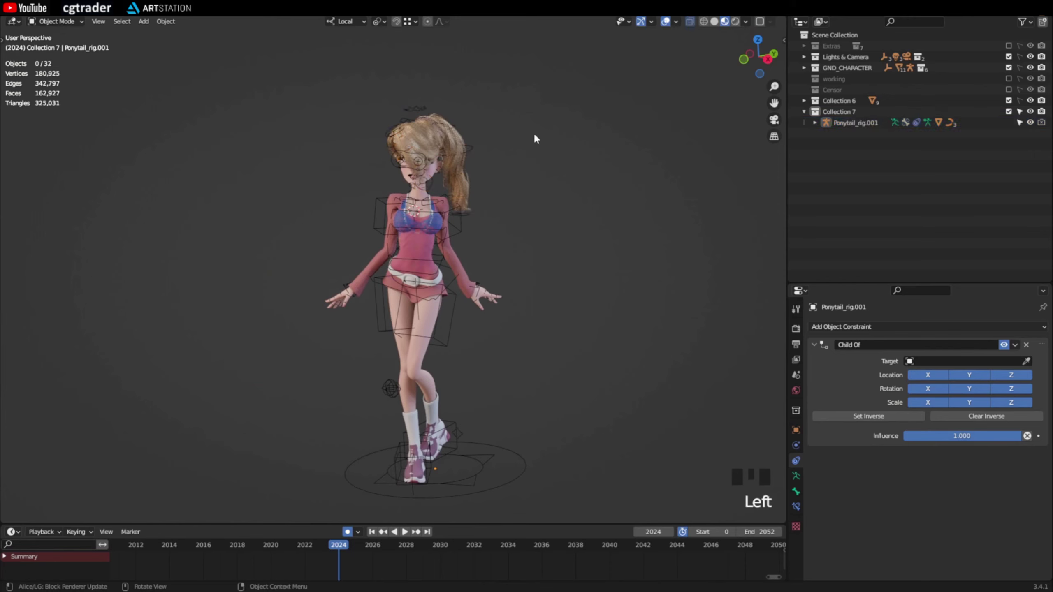
- Make the GND_CHARACTER collection selectable again and set the ponytail rig's Child Of target to FemA_Anika_RIG
{"action": "left_click", "coordinate": [1018, 67]}
{"action": "left_click", "coordinate": [686, 146]}
{"action": "left_click", "coordinate": [407, 108]}
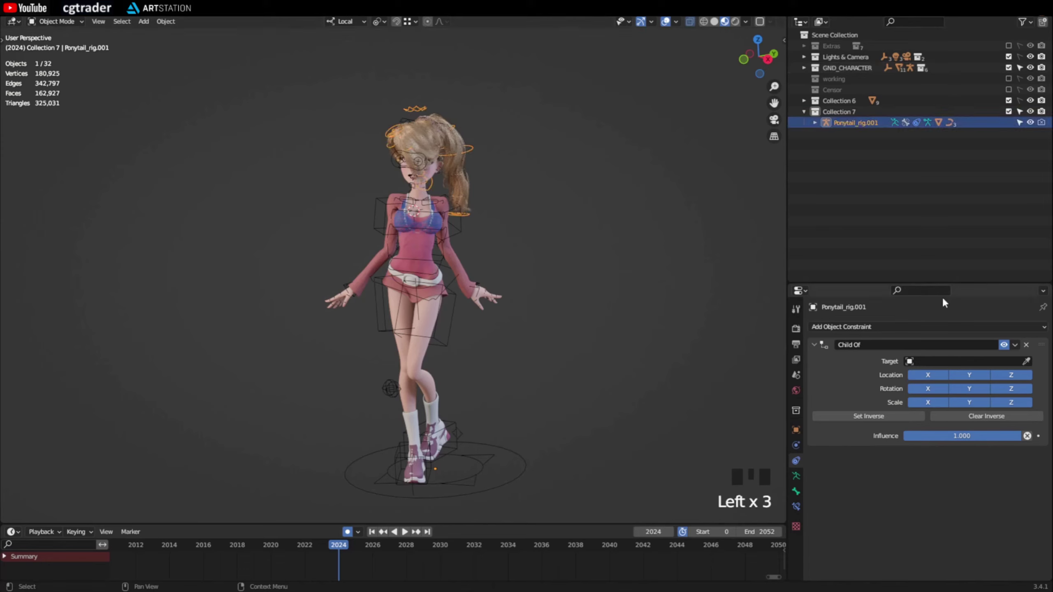
{"action": "left_click", "coordinate": [1027, 362]}
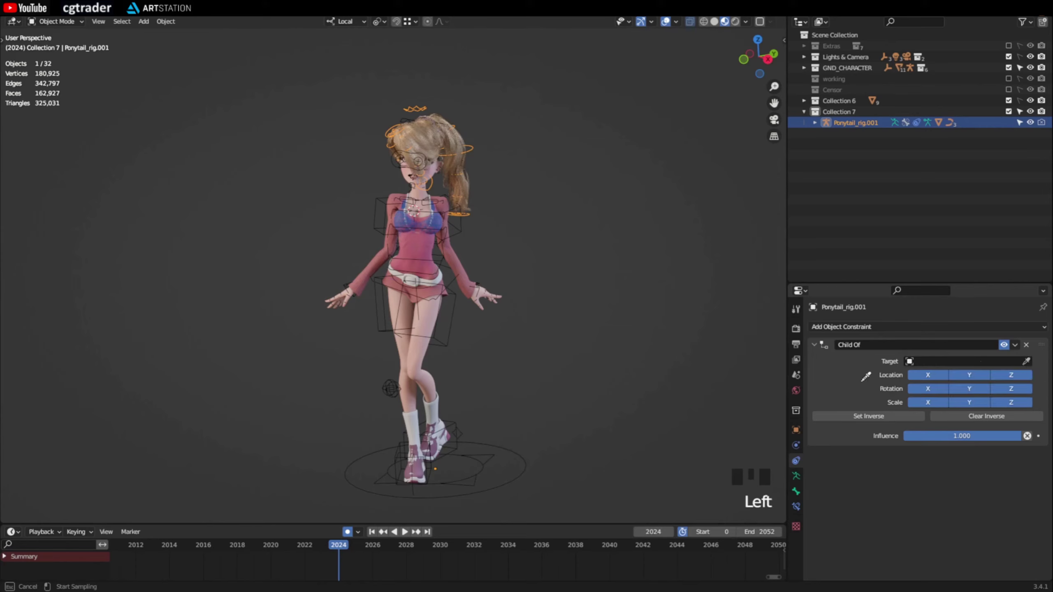
{"action": "left_click", "coordinate": [525, 457]}
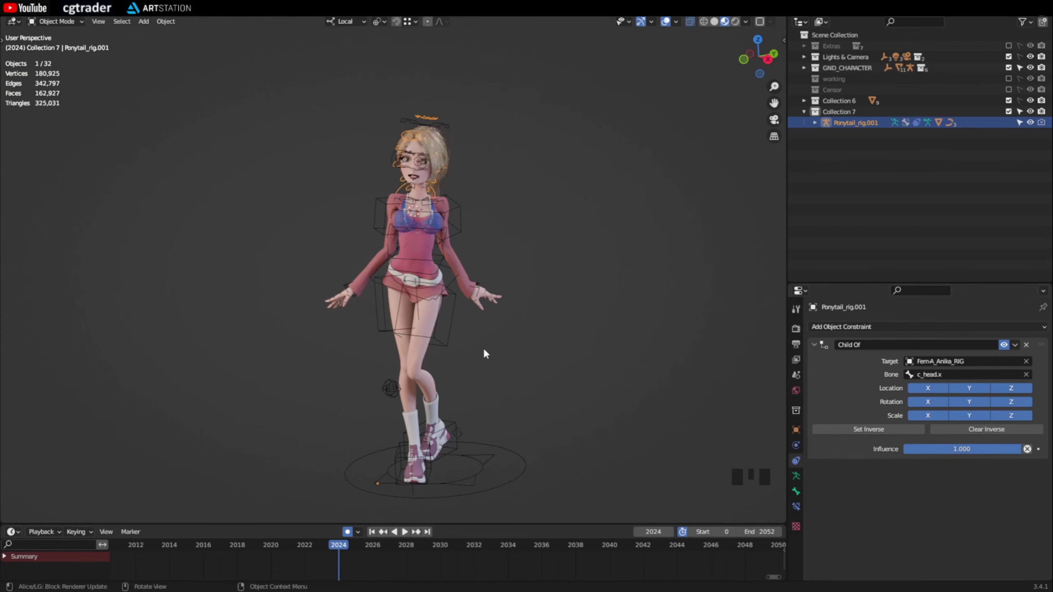
{"action": "middle_click_drag", "start_coordinate": [469, 344], "coordinate": [484, 299]}
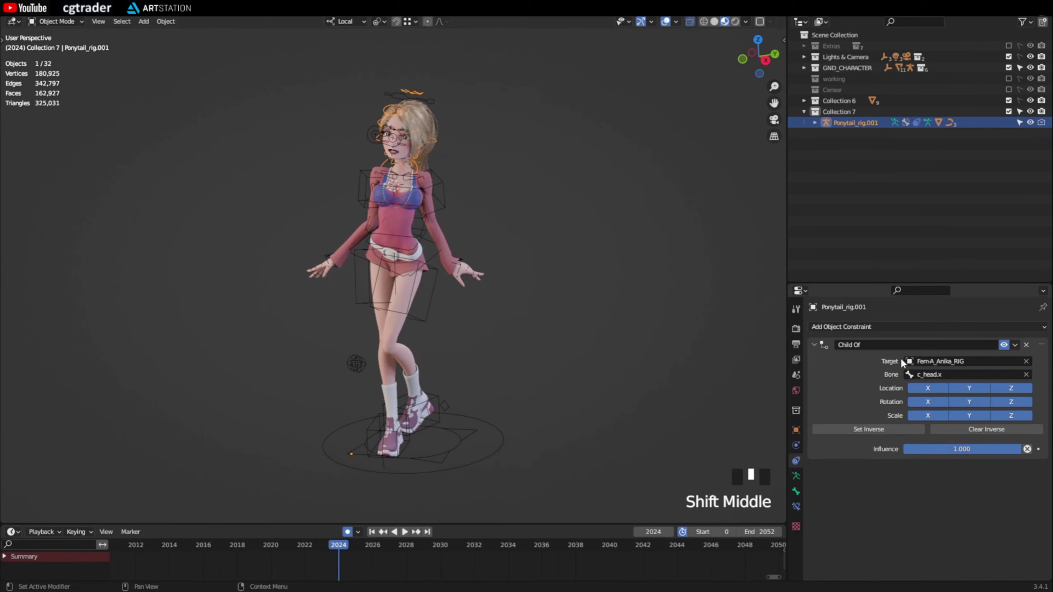
- Clear the bone from the ponytail rig's Child Of constraint and deselect the rig
{"action": "left_click", "coordinate": [1024, 374]}
{"action": "middle_click_drag", "start_coordinate": [477, 281], "coordinate": [394, 318]}
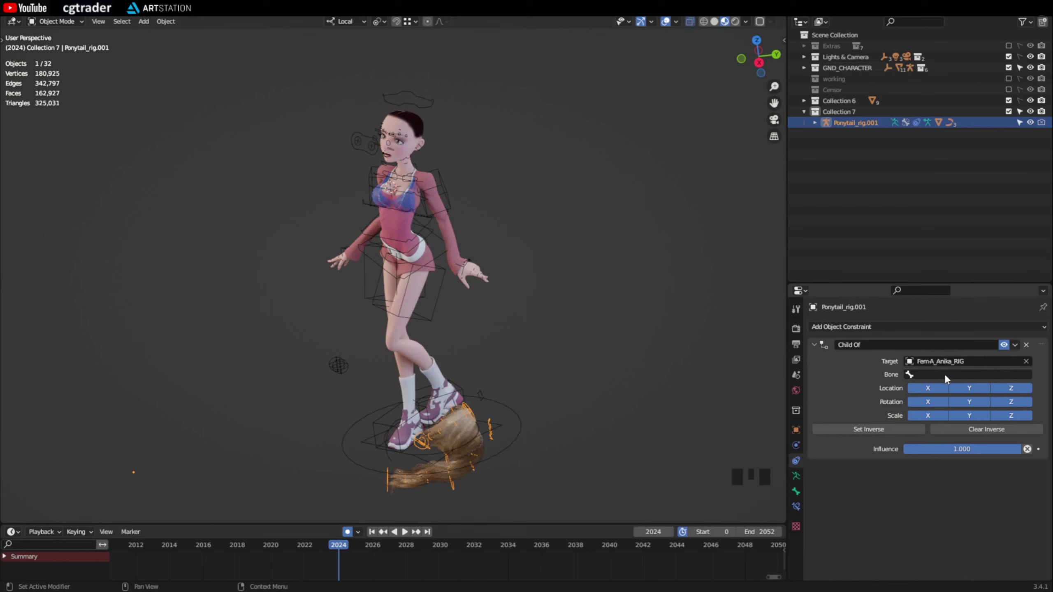
{"action": "left_click", "coordinate": [586, 236]}
- Copy the name of the character rig's head control bone, c_head.x, in Pose Mode and return to Object Mode
{"action": "left_click", "coordinate": [422, 104]}
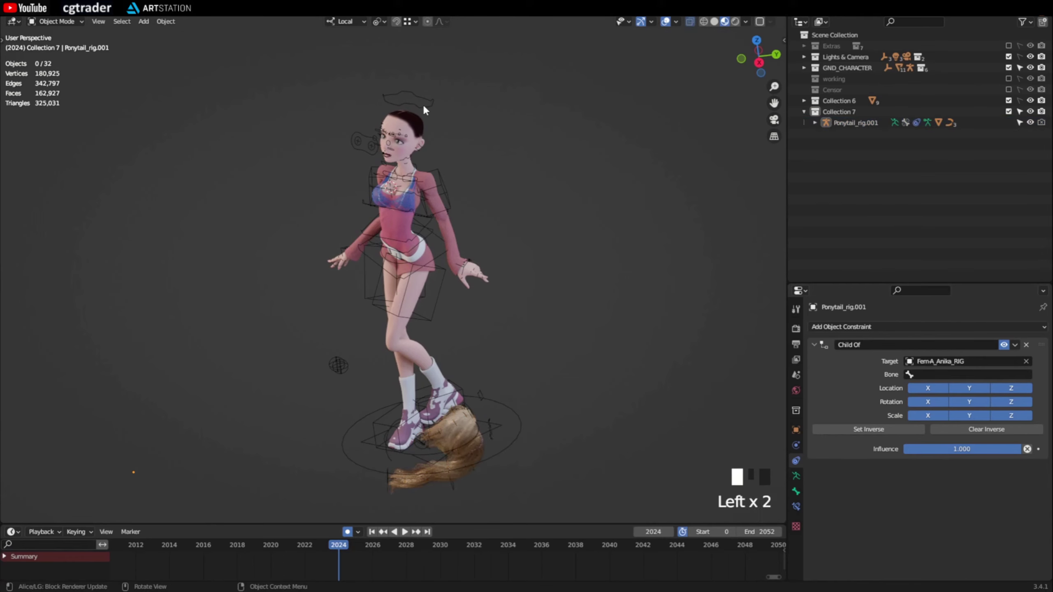
{"action": "mouse_move", "coordinate": [410, 132]}
{"action": "middle_mouse_down"}
{"action": "mouse_move", "coordinate": [421, 115]}
{"action": "mouse_move", "coordinate": [419, 134]}
{"action": "middle_mouse_up"}
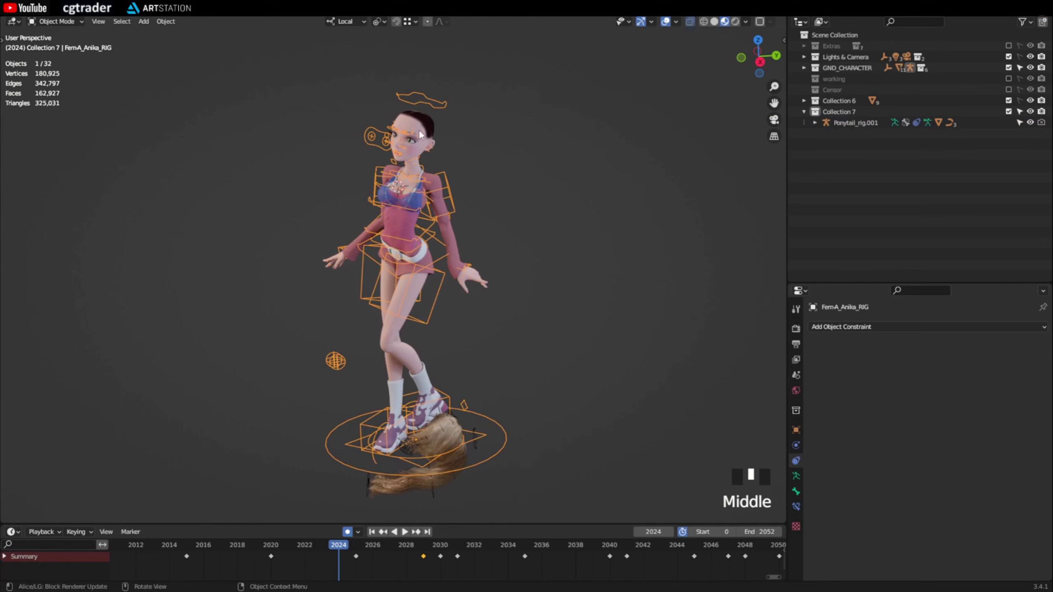
{"action": "key", "text": "ctrl+Tab"}
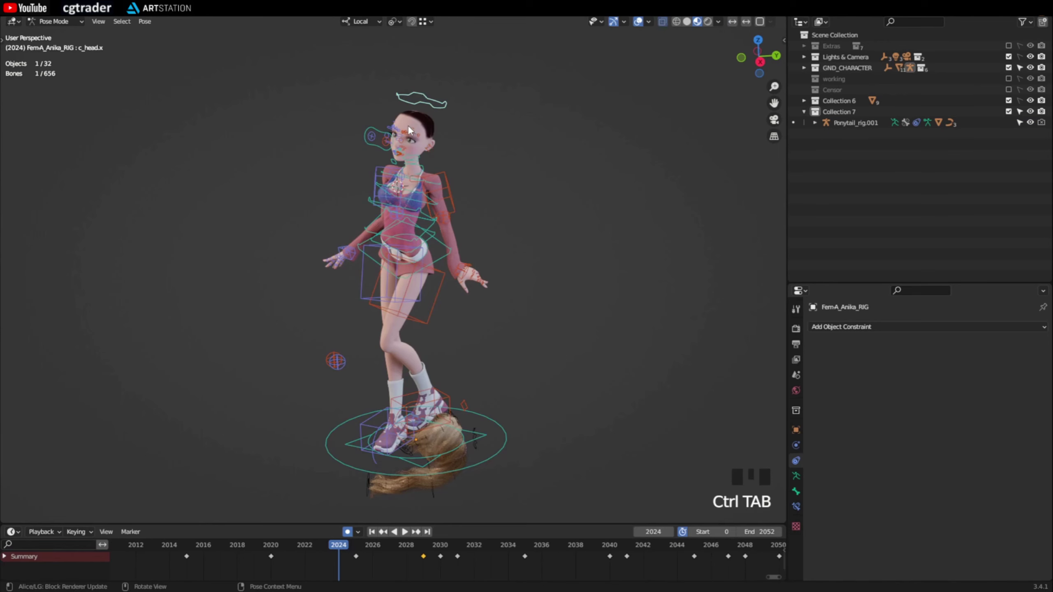
{"action": "left_click", "coordinate": [795, 492]}
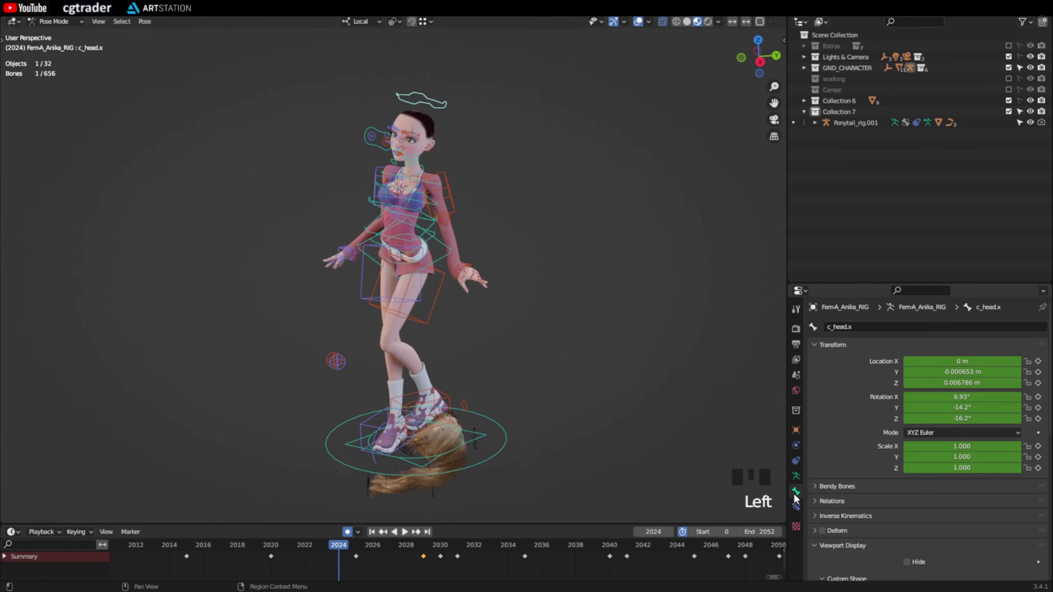
{"action": "double_click", "coordinate": [873, 326]}
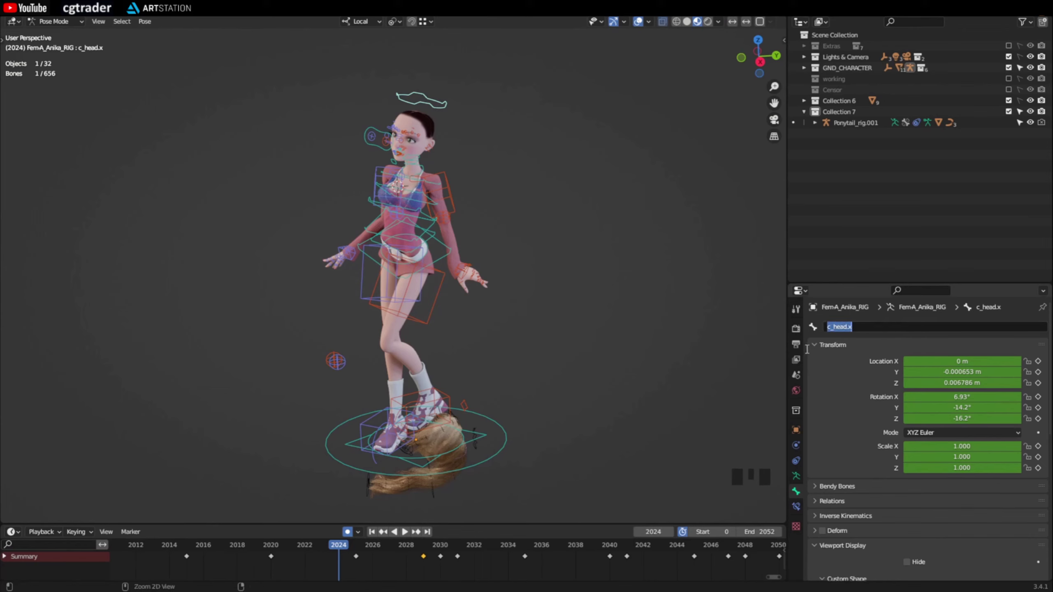
{"action": "left_click", "coordinate": [585, 289]}
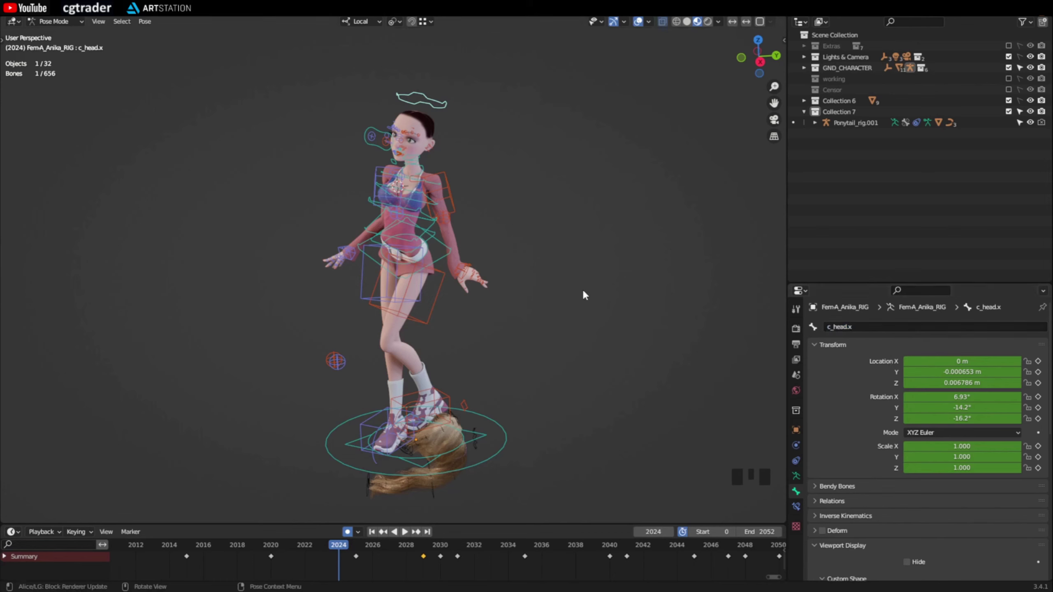
{"action": "key", "text": "ctrl+Tab"}
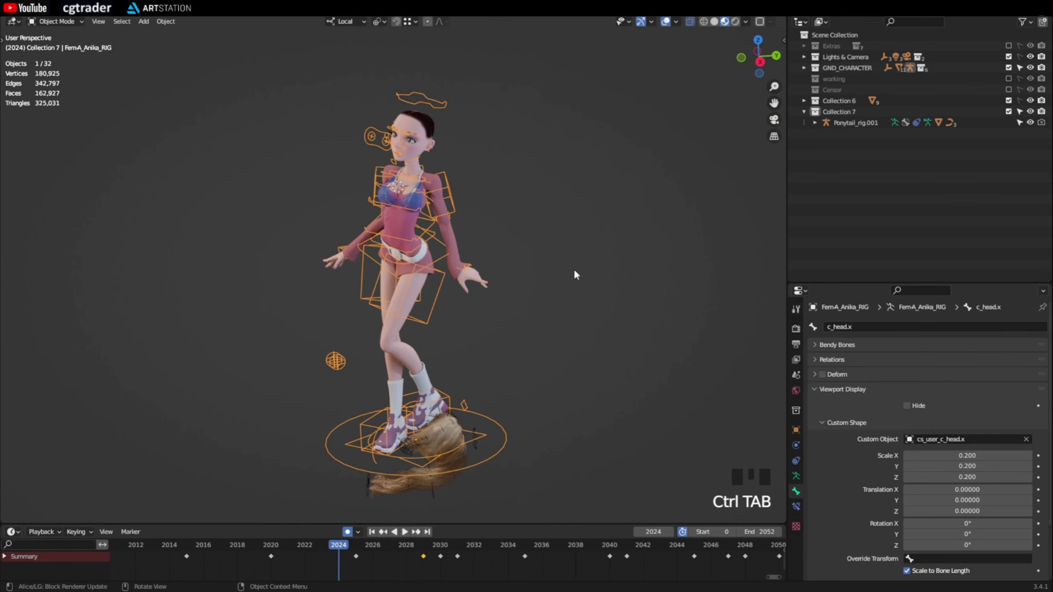
- Select the ponytail rig at the character's feet and set its Child Of constraint's bone to c_head.x
{"action": "middle_click_drag", "start_coordinate": [487, 448], "coordinate": [489, 316]}
{"action": "scroll", "coordinate": [483, 356], "scroll_direction": "up", "scroll_amount": 5}
{"action": "left_click", "coordinate": [425, 321]}
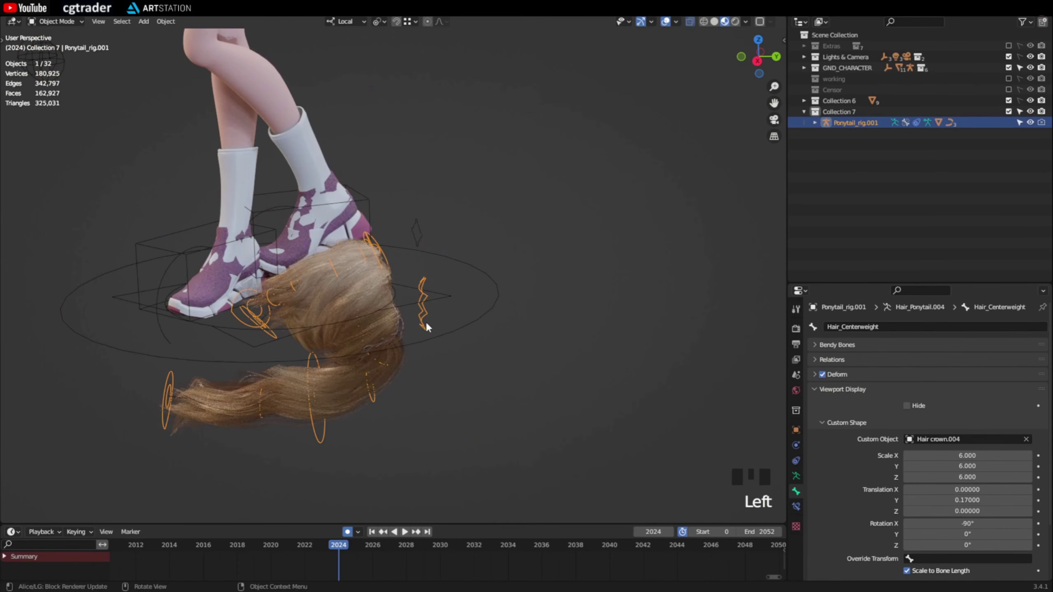
{"action": "scroll", "coordinate": [428, 322], "scroll_direction": "down", "scroll_amount": 5}
{"action": "middle_click_drag", "start_coordinate": [430, 321], "coordinate": [506, 353], "text": "shift"}
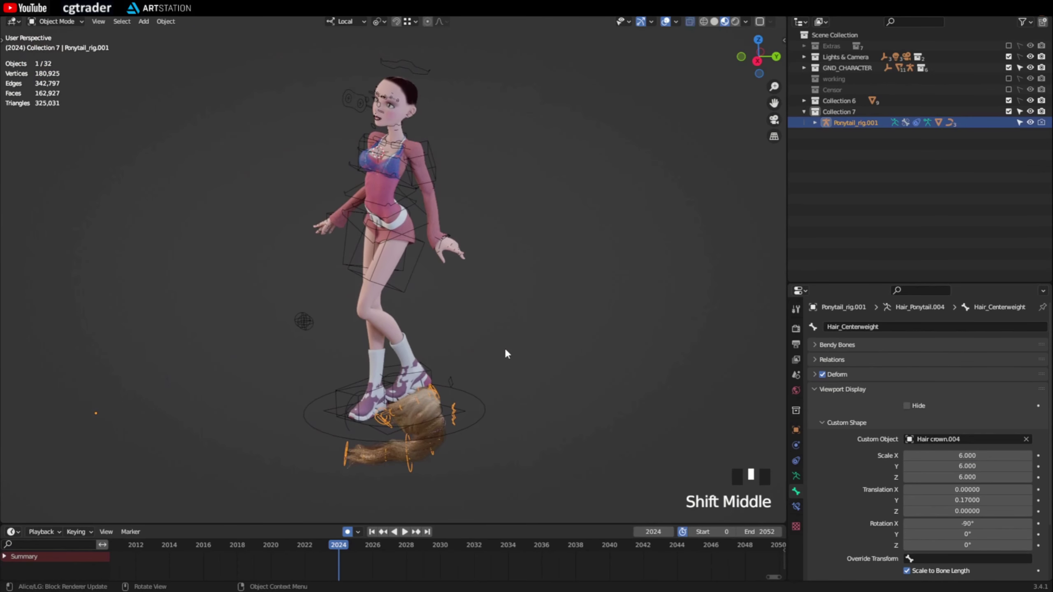
{"action": "left_click", "coordinate": [795, 460]}
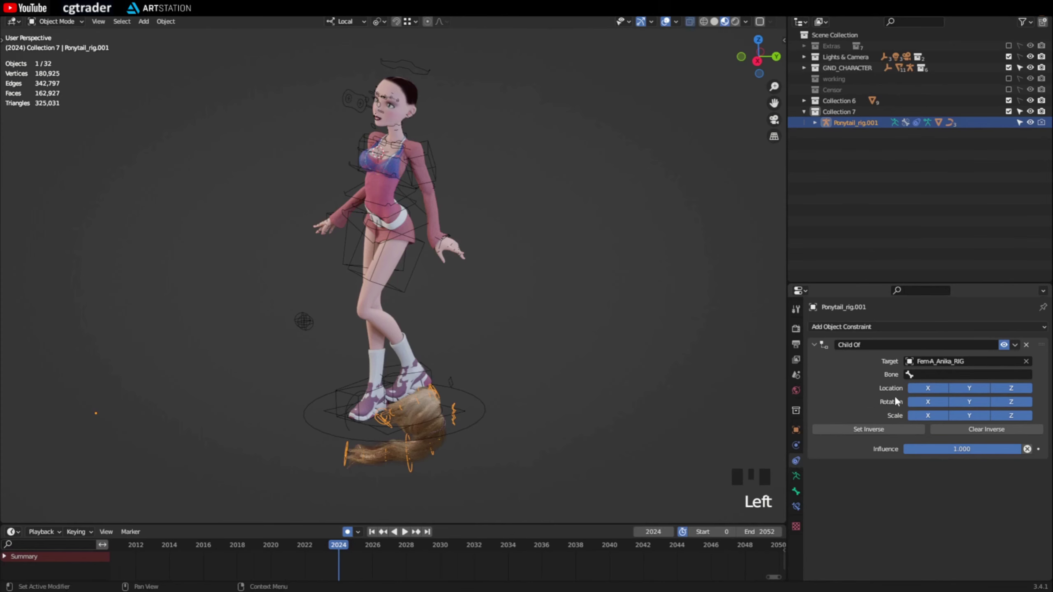
{"action": "left_click", "coordinate": [930, 375]}
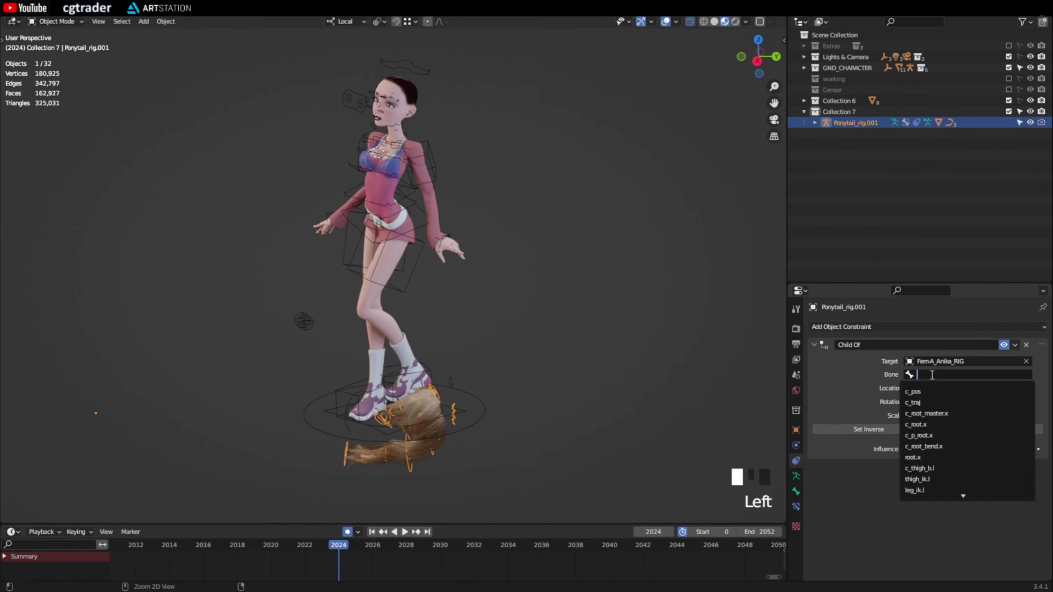
{"action": "type", "text": "c_head.x"}
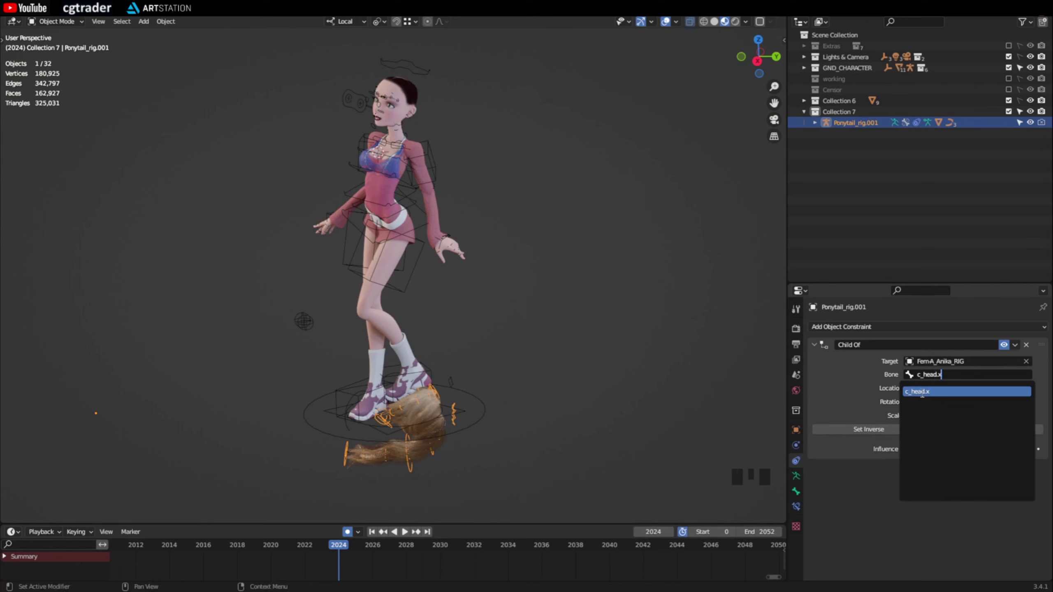
{"action": "left_click", "coordinate": [922, 393]}
- In Pose Mode, move the ponytail rig's c_spline_tip.x bone outward behind the character, then return to Object Mode
{"action": "middle_click_drag", "start_coordinate": [393, 318], "coordinate": [522, 269]}
{"action": "scroll", "coordinate": [556, 281], "scroll_direction": "up", "scroll_amount": 2}
{"action": "left_click", "coordinate": [426, 79]}
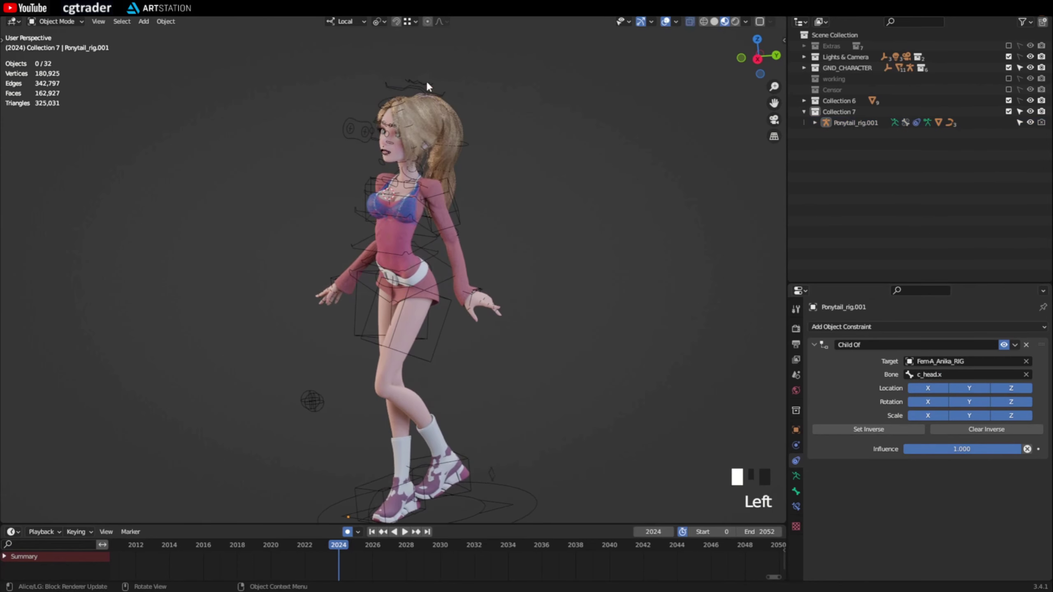
{"action": "key", "text": "ctrl+Tab"}
{"action": "scroll", "coordinate": [510, 248], "scroll_direction": "up", "scroll_amount": 2}
{"action": "left_click", "coordinate": [475, 198]}
{"action": "key", "text": "g"}
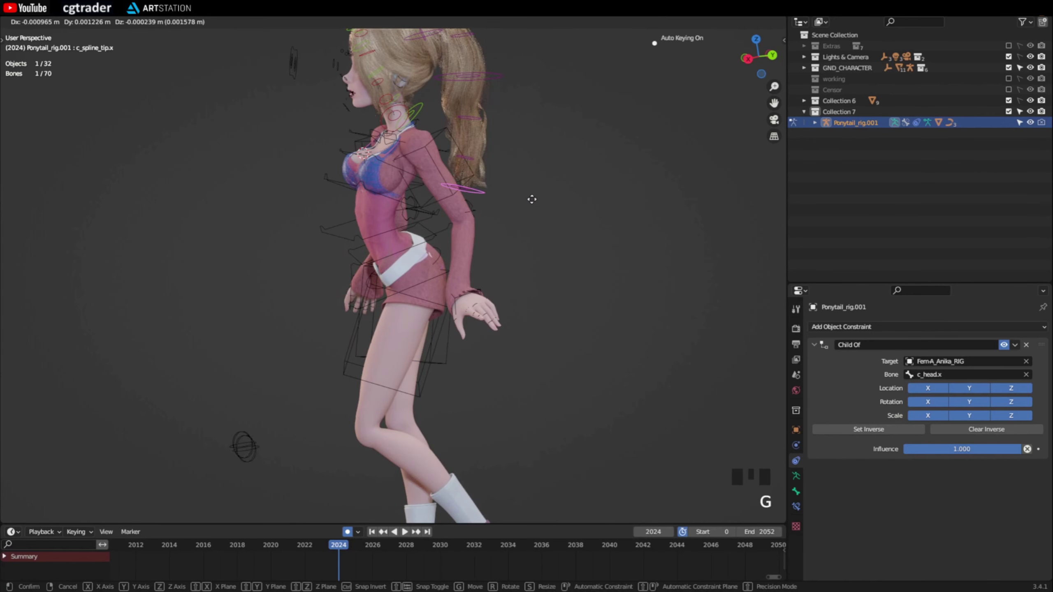
{"action": "left_click", "coordinate": [522, 247]}
{"action": "key", "text": "ctrl+Tab"}
{"action": "middle_click_drag", "start_coordinate": [522, 247], "coordinate": [475, 291], "text": "shift"}
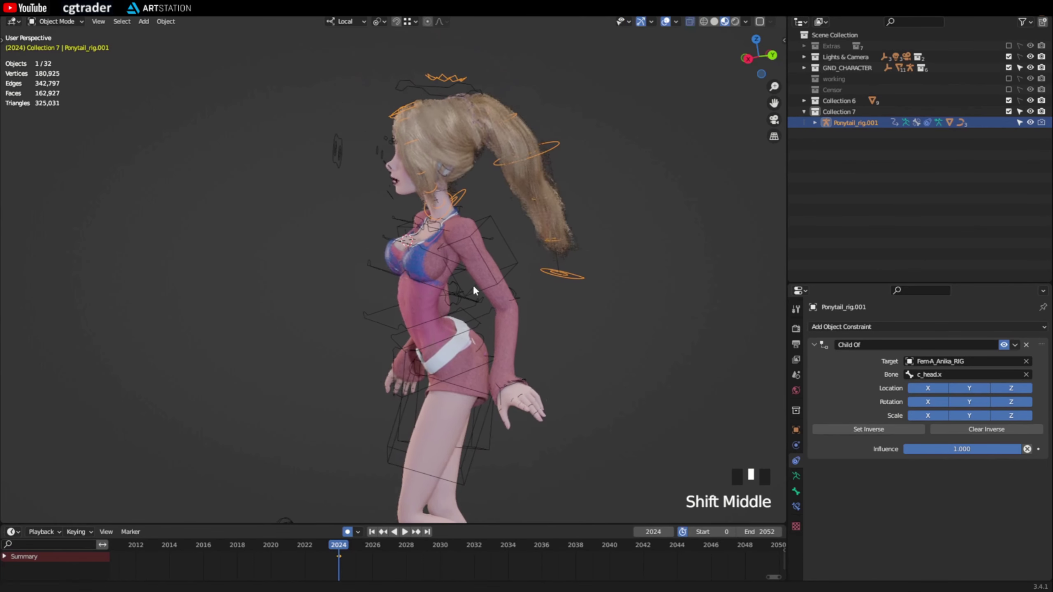
- Add the character rig to the selection, pose both rigs together and rotate the c_head.x bone to tilt the head
{"action": "left_click", "coordinate": [417, 85], "text": "shift"}
{"action": "key", "text": "ctrl+Tab"}
{"action": "left_click", "coordinate": [343, 89]}
{"action": "left_click", "coordinate": [416, 87]}
{"action": "left_click", "coordinate": [394, 89]}
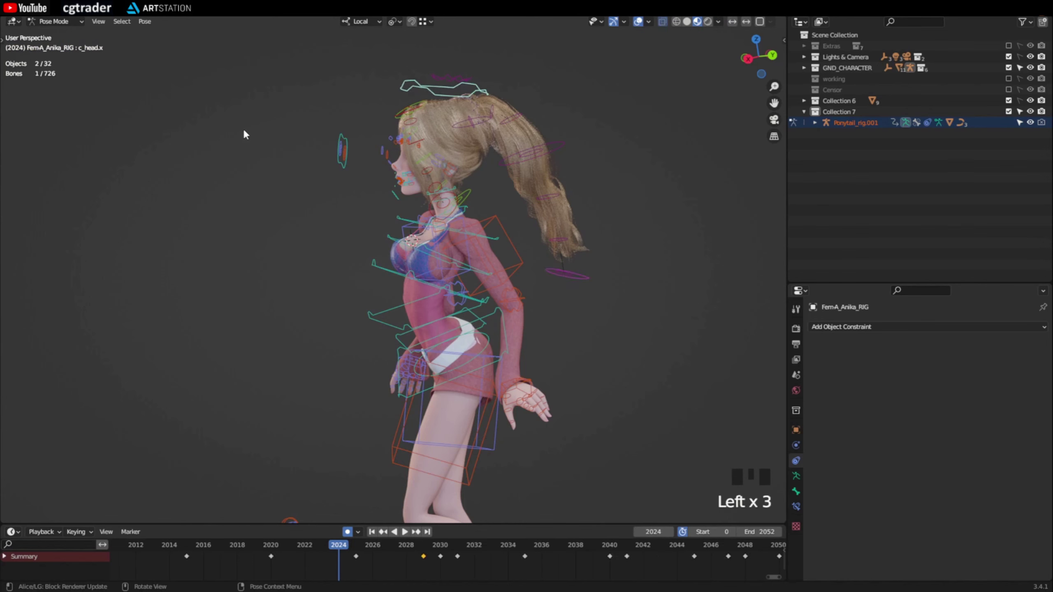
{"action": "key", "text": "r"}
{"action": "left_click", "coordinate": [223, 235]}
{"action": "middle_click_drag", "start_coordinate": [223, 230], "coordinate": [437, 183]}
{"action": "key", "text": "r"}
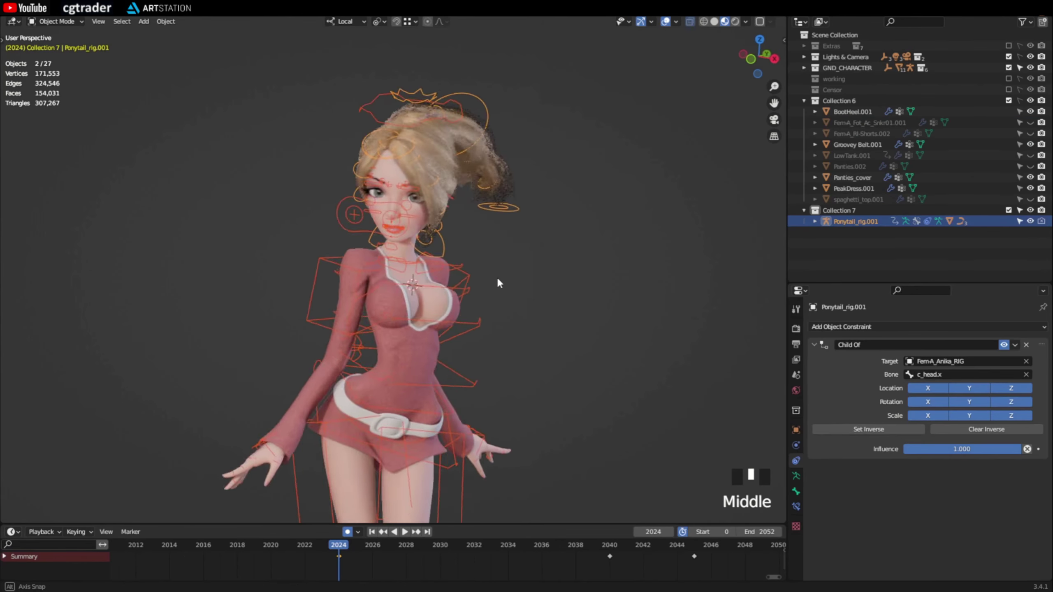
- Deselect both rigs and hide the viewport overlays for a clean front view of the head and torso
{"action": "middle_click_drag", "start_coordinate": [496, 277], "coordinate": [377, 238]}
{"action": "left_click", "coordinate": [605, 294]}
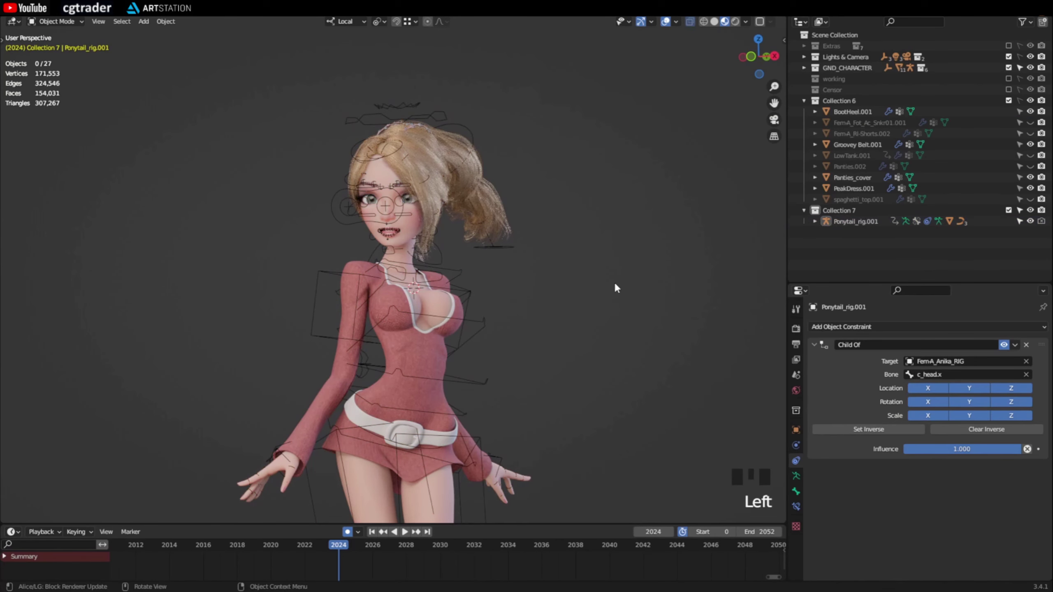
{"action": "scroll", "coordinate": [594, 285], "scroll_direction": "up", "scroll_amount": 2}
{"action": "middle_click_drag", "start_coordinate": [545, 280], "coordinate": [633, 274], "text": "shift"}
{"action": "key", "text": "Insert"}
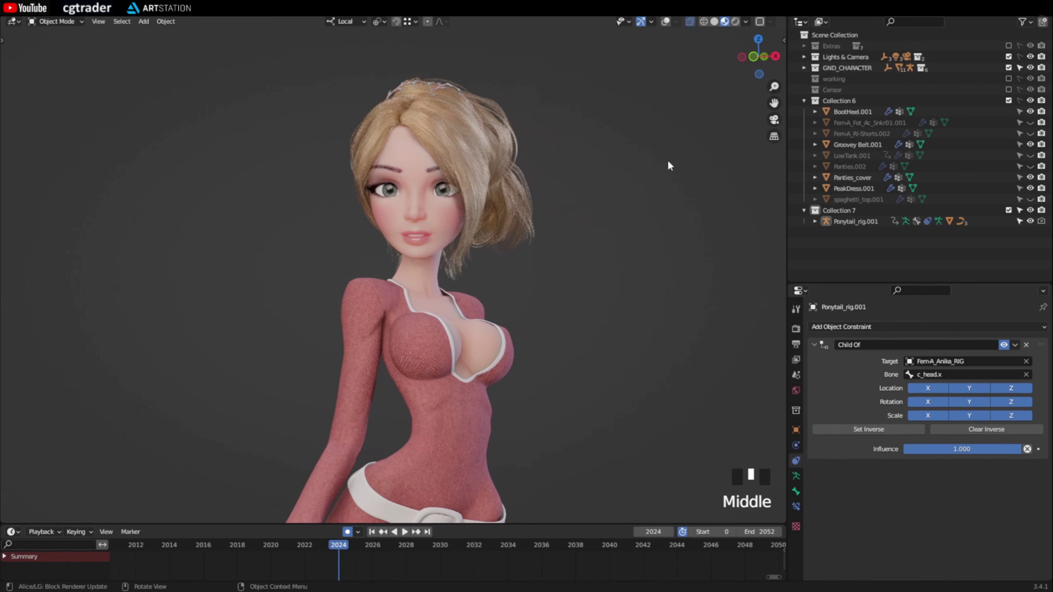